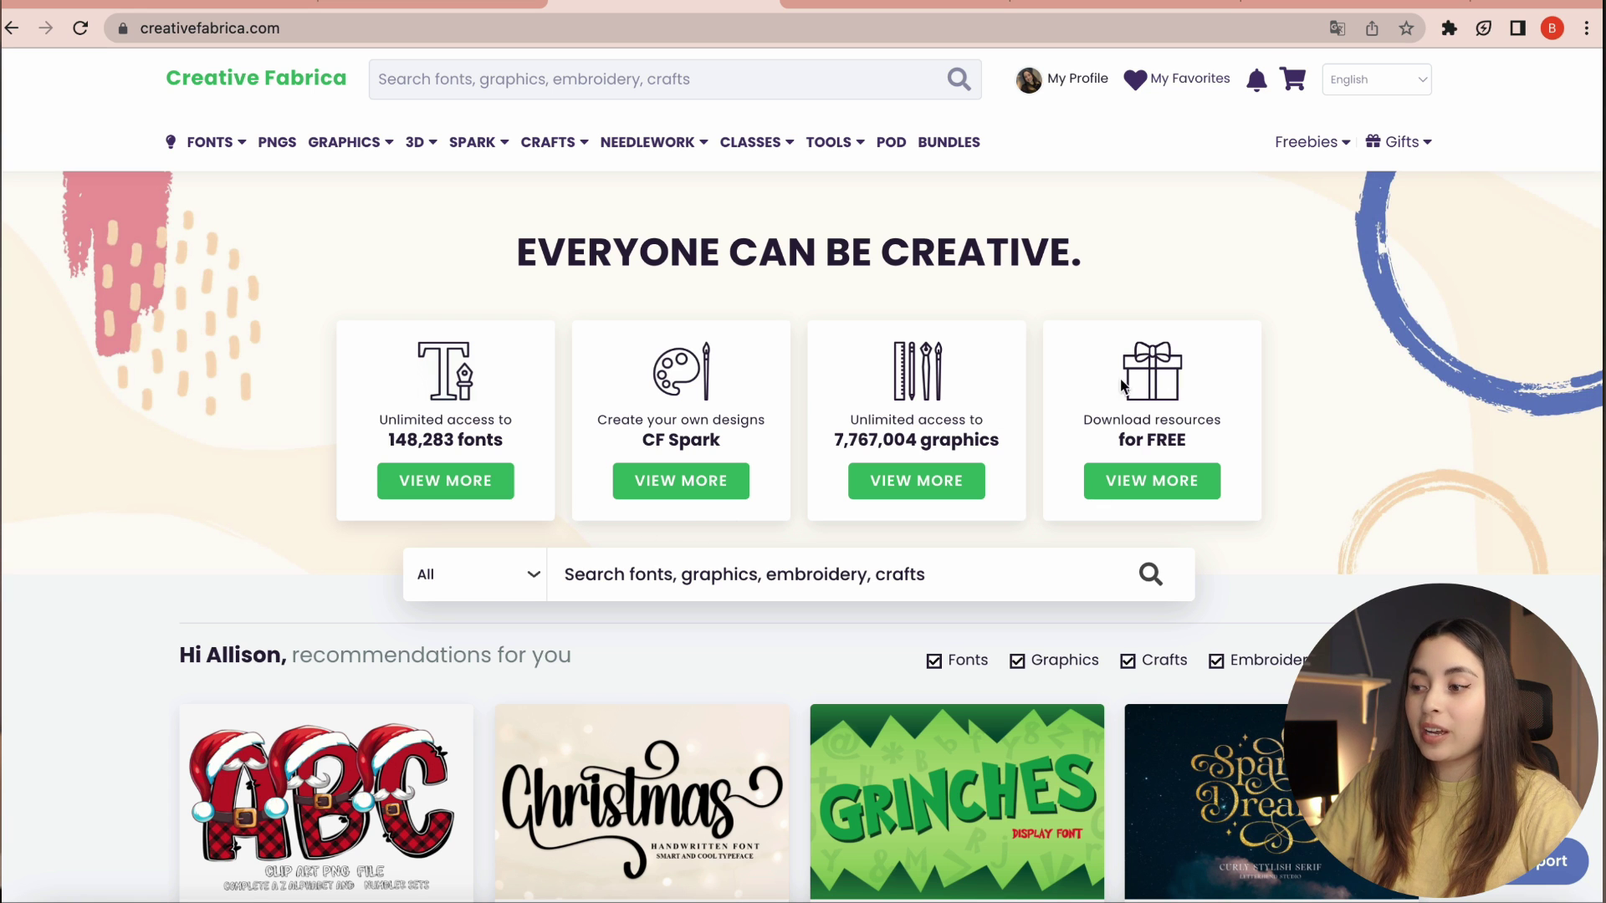
Open the free resources page and look through the most popular freebies.
left_click(1156, 476)
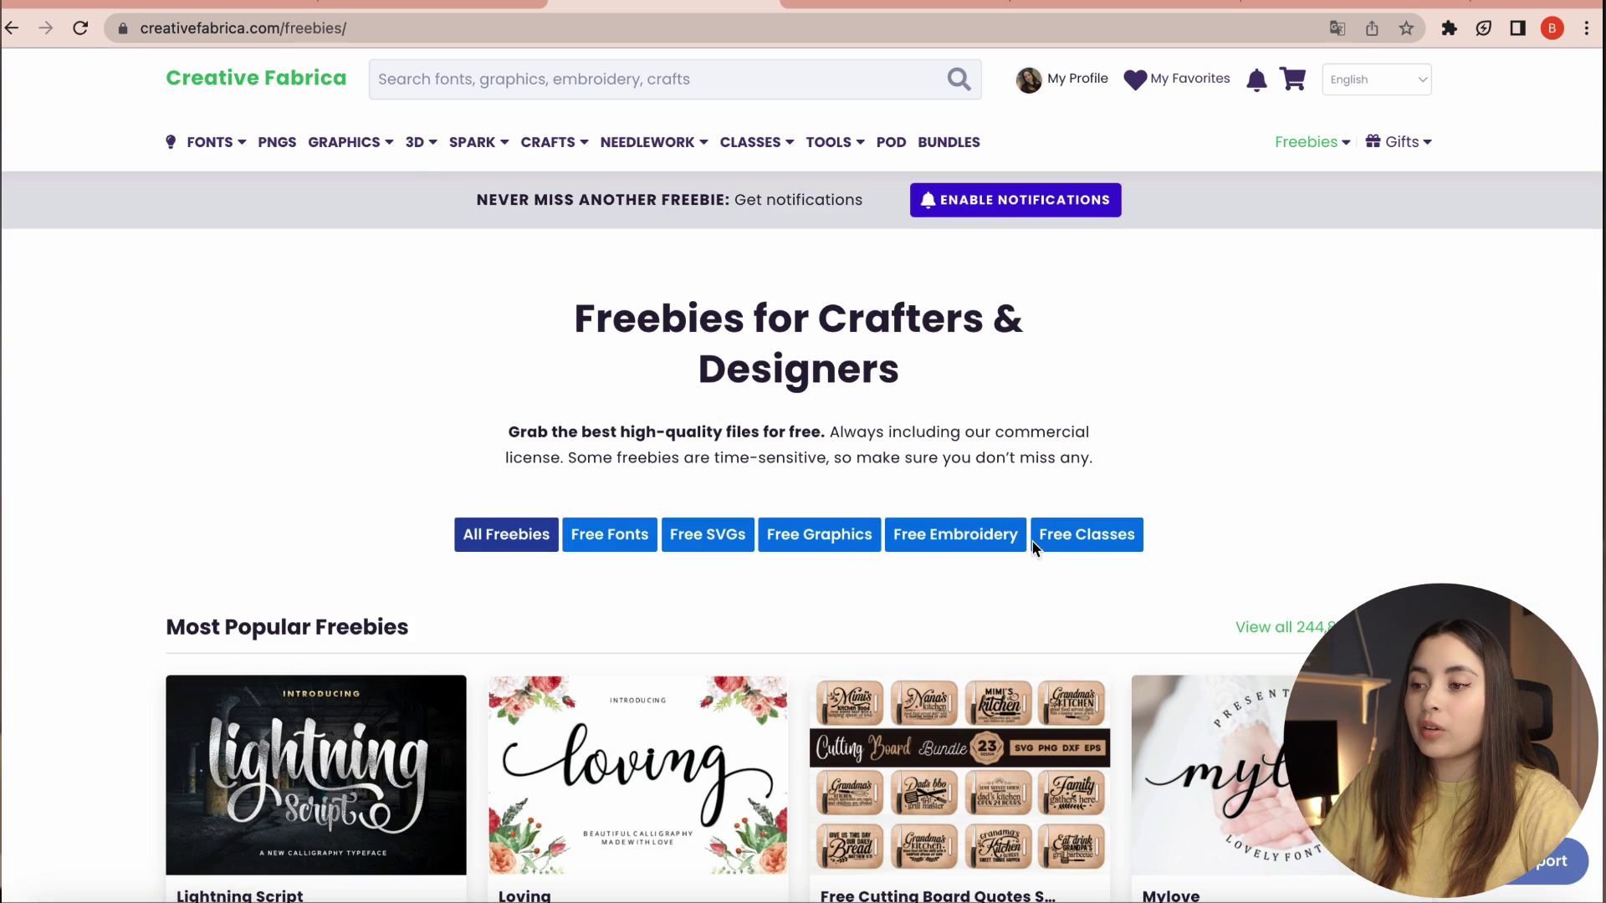
scroll(870, 665, "down", 5)
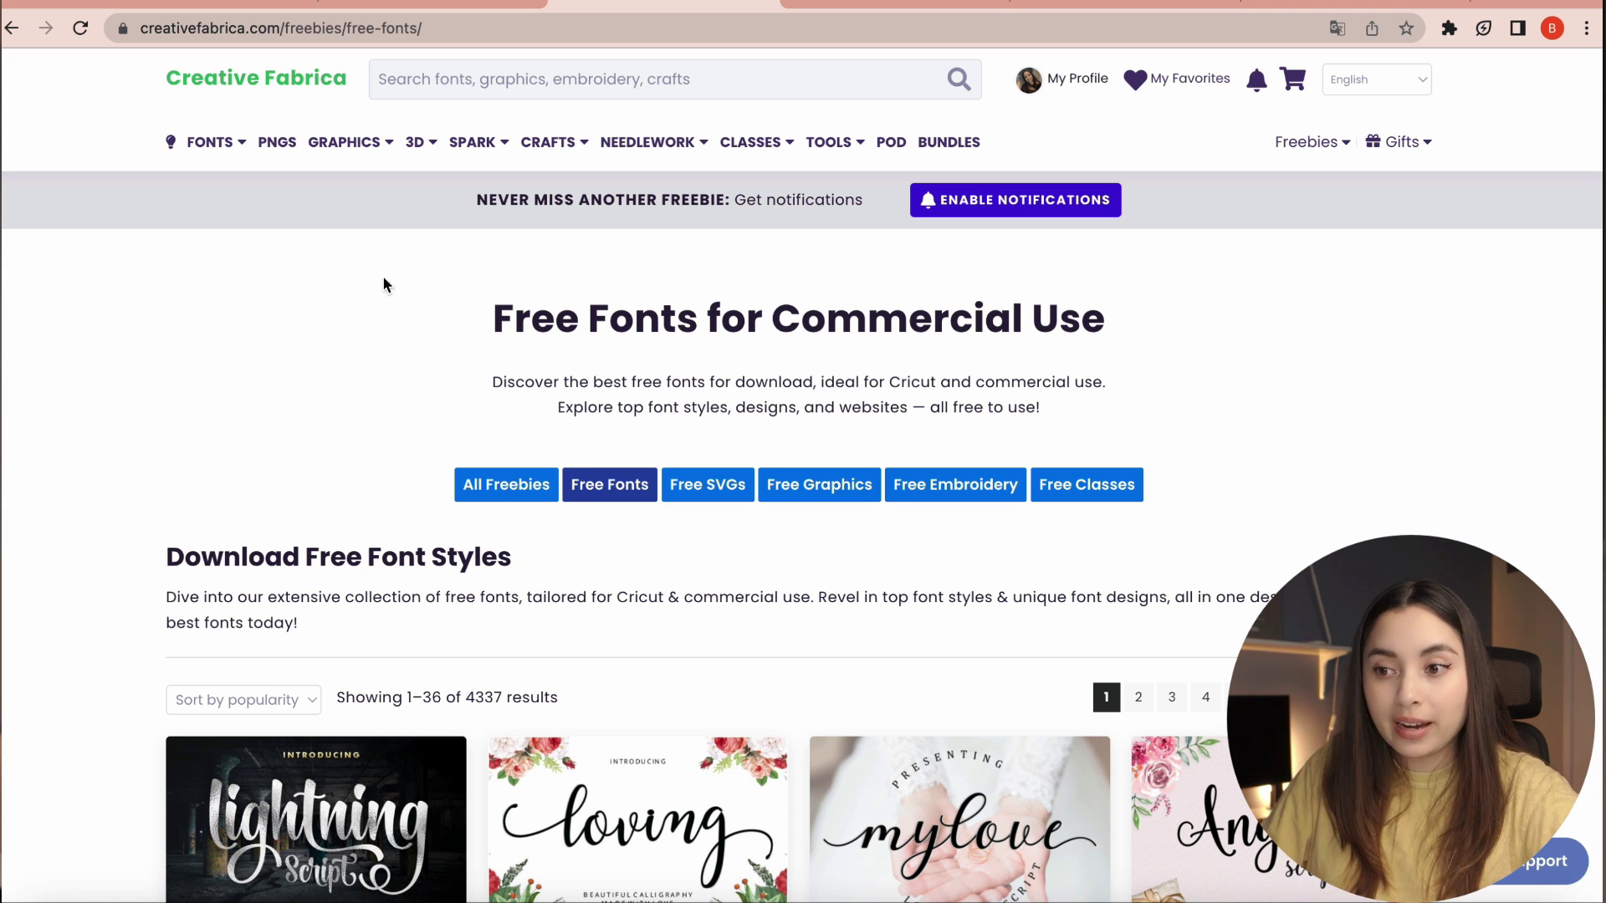
Open the Script Fonts category and browse its font listings.
mouse_move(209, 142)
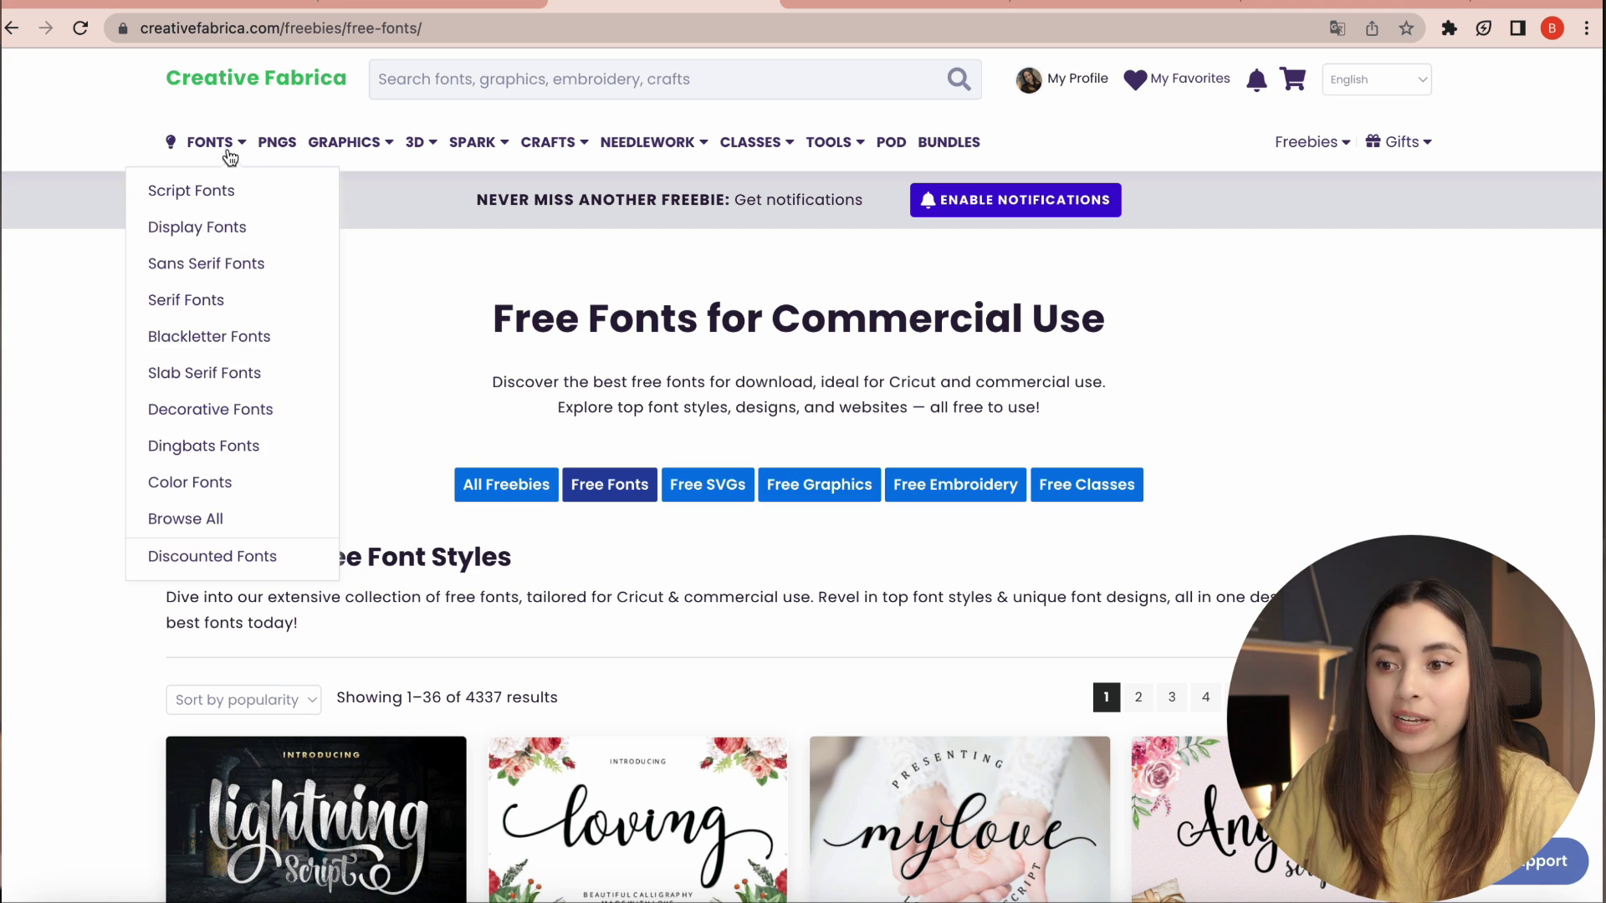
left_click(216, 190)
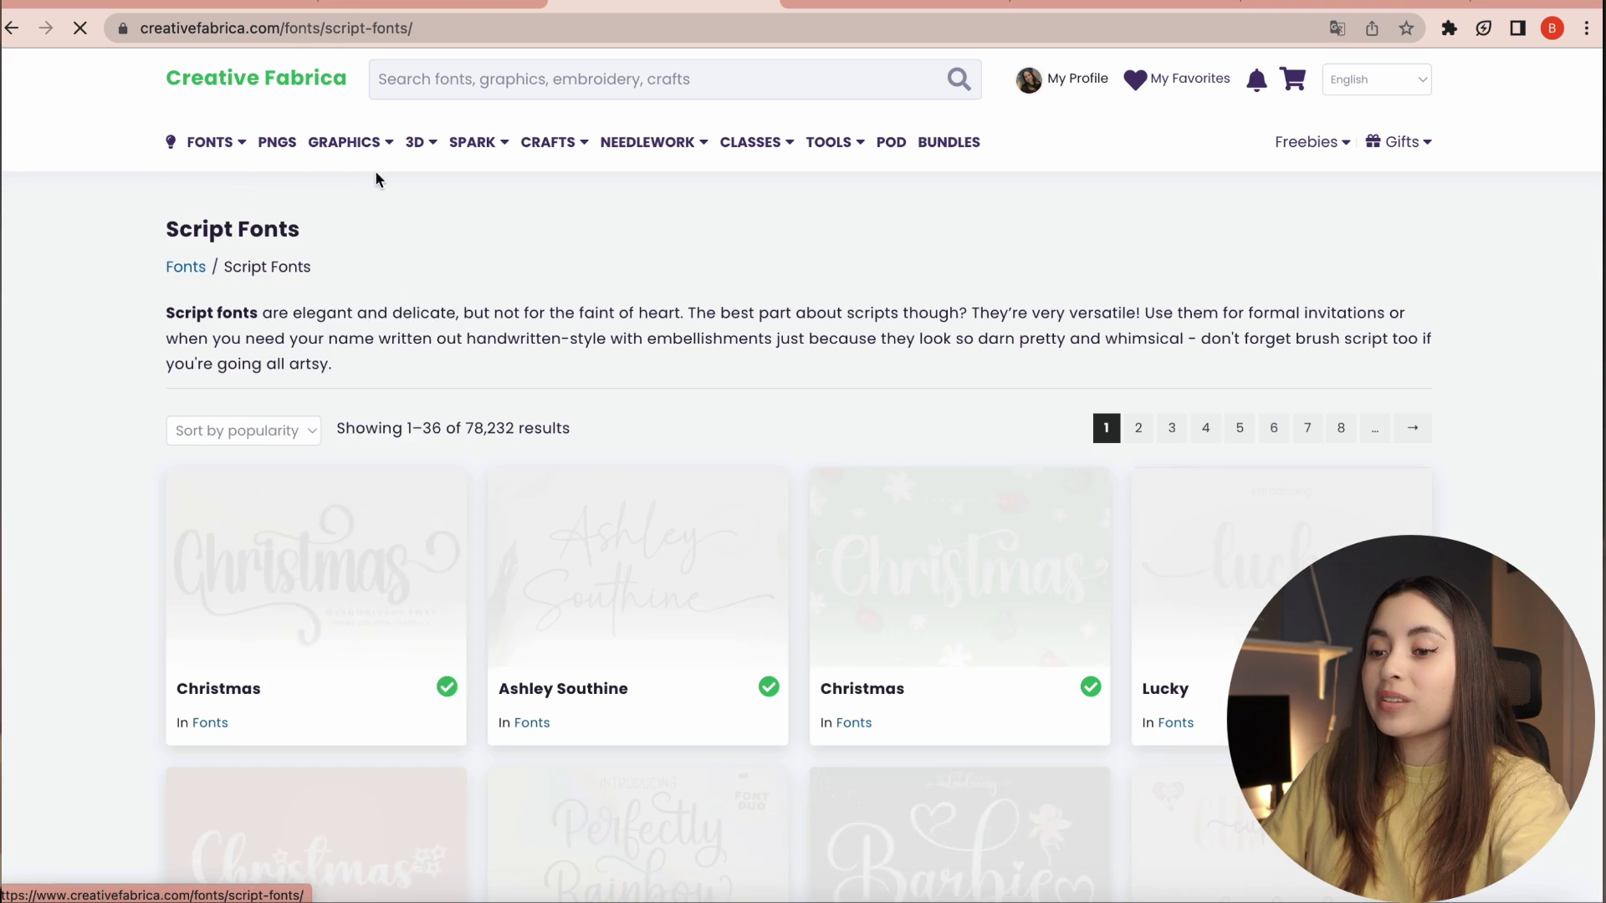
scroll(752, 469, "down", 2)
scroll(846, 633, "down", 2)
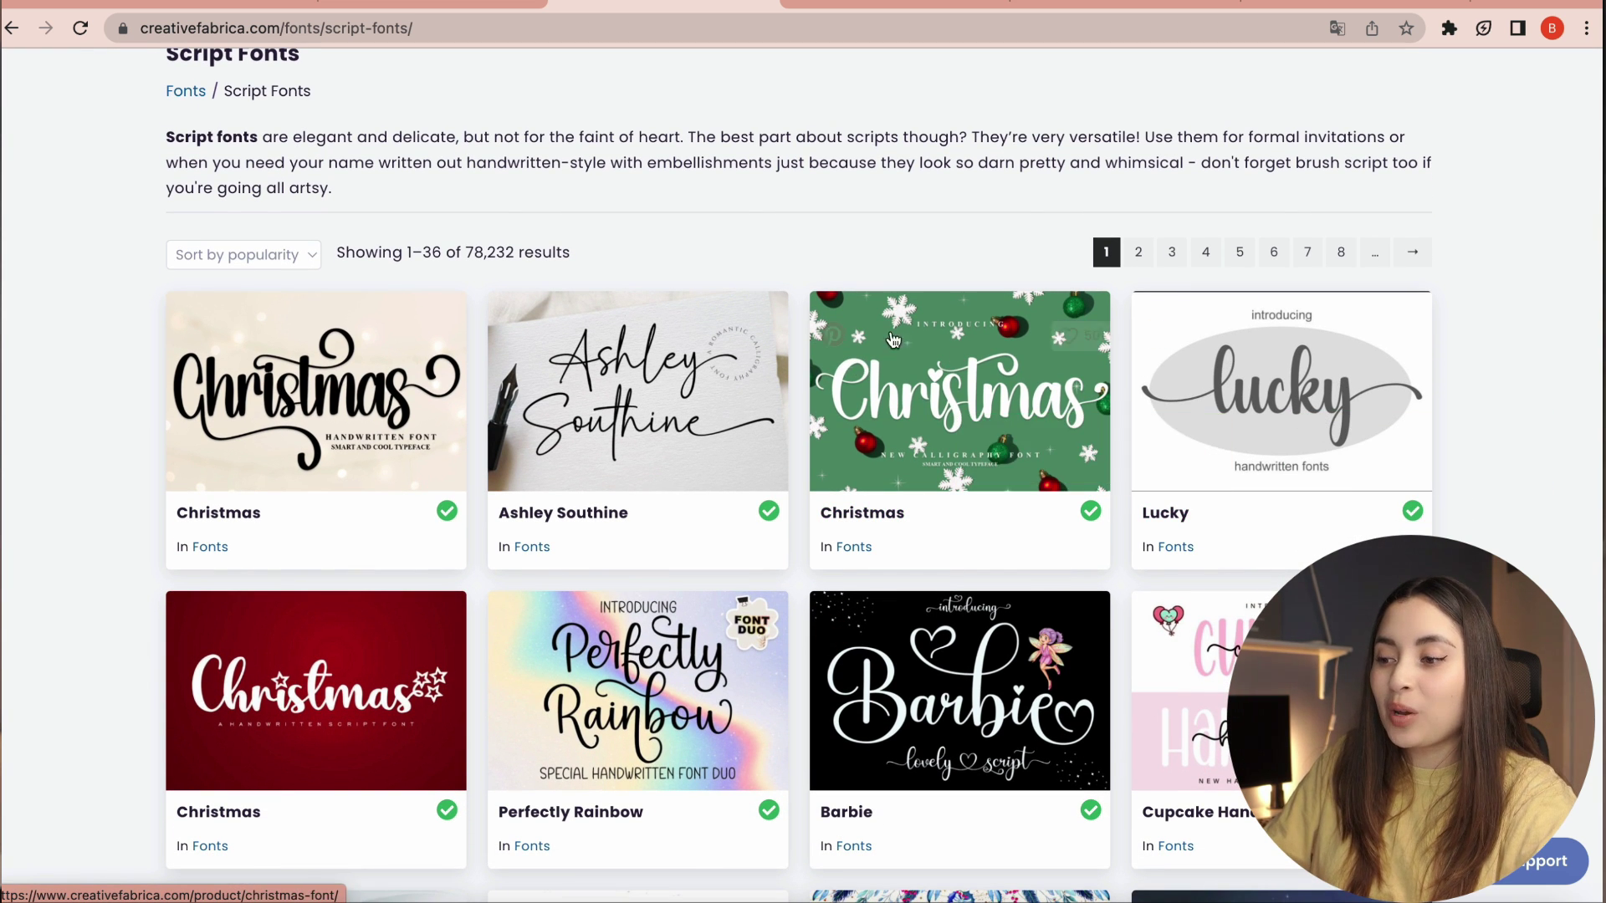
scroll(690, 617, "down", 3)
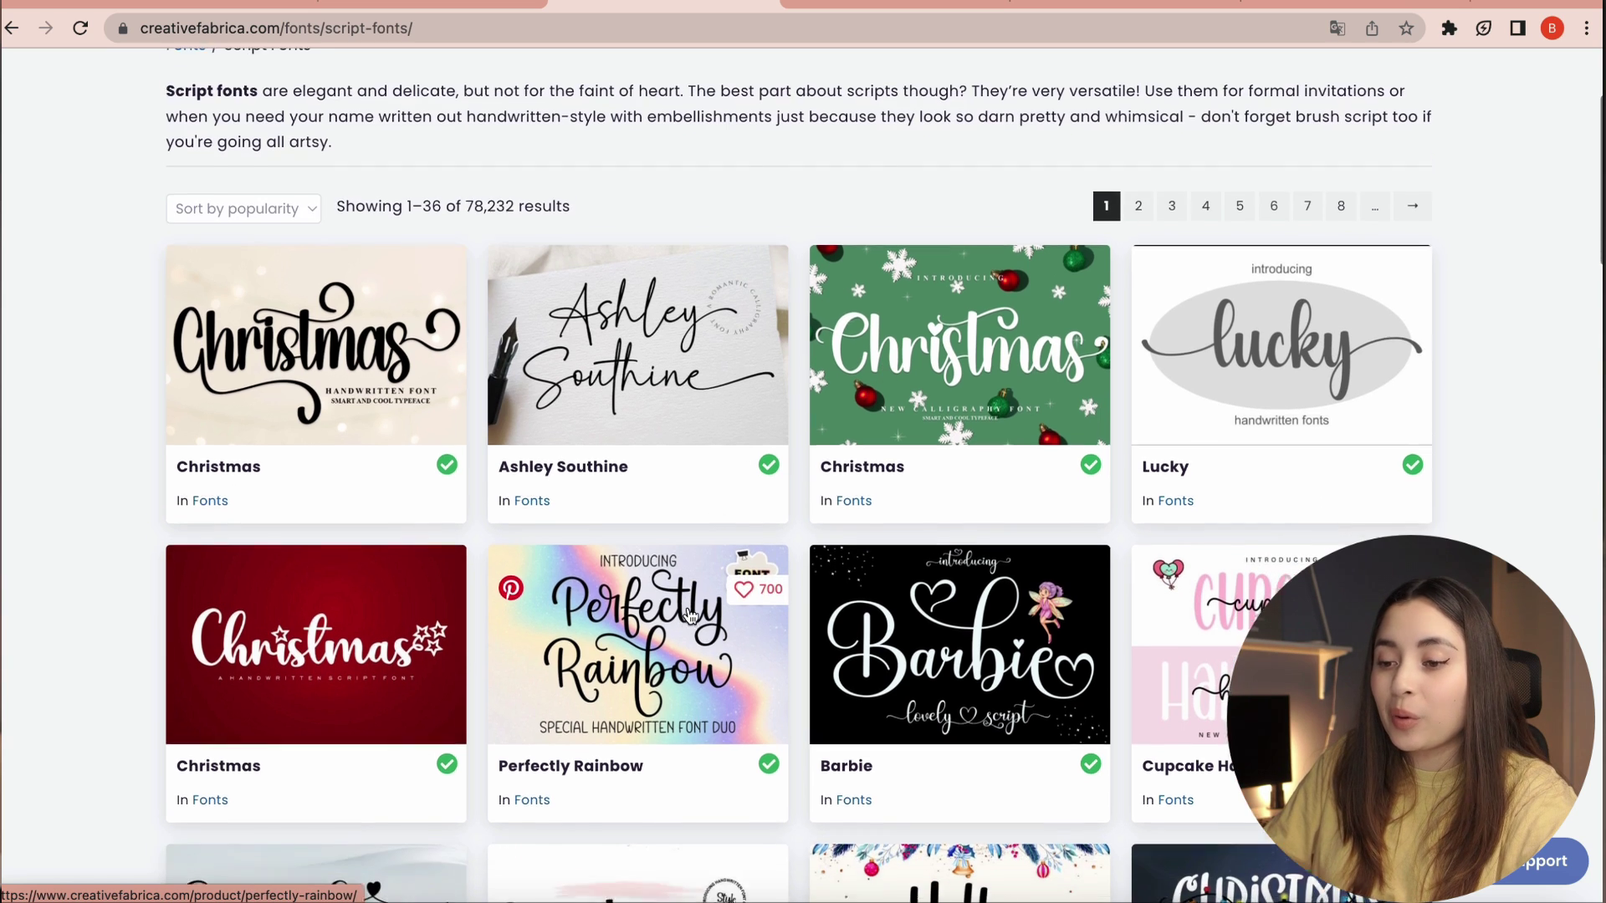
scroll(690, 617, "down", 6)
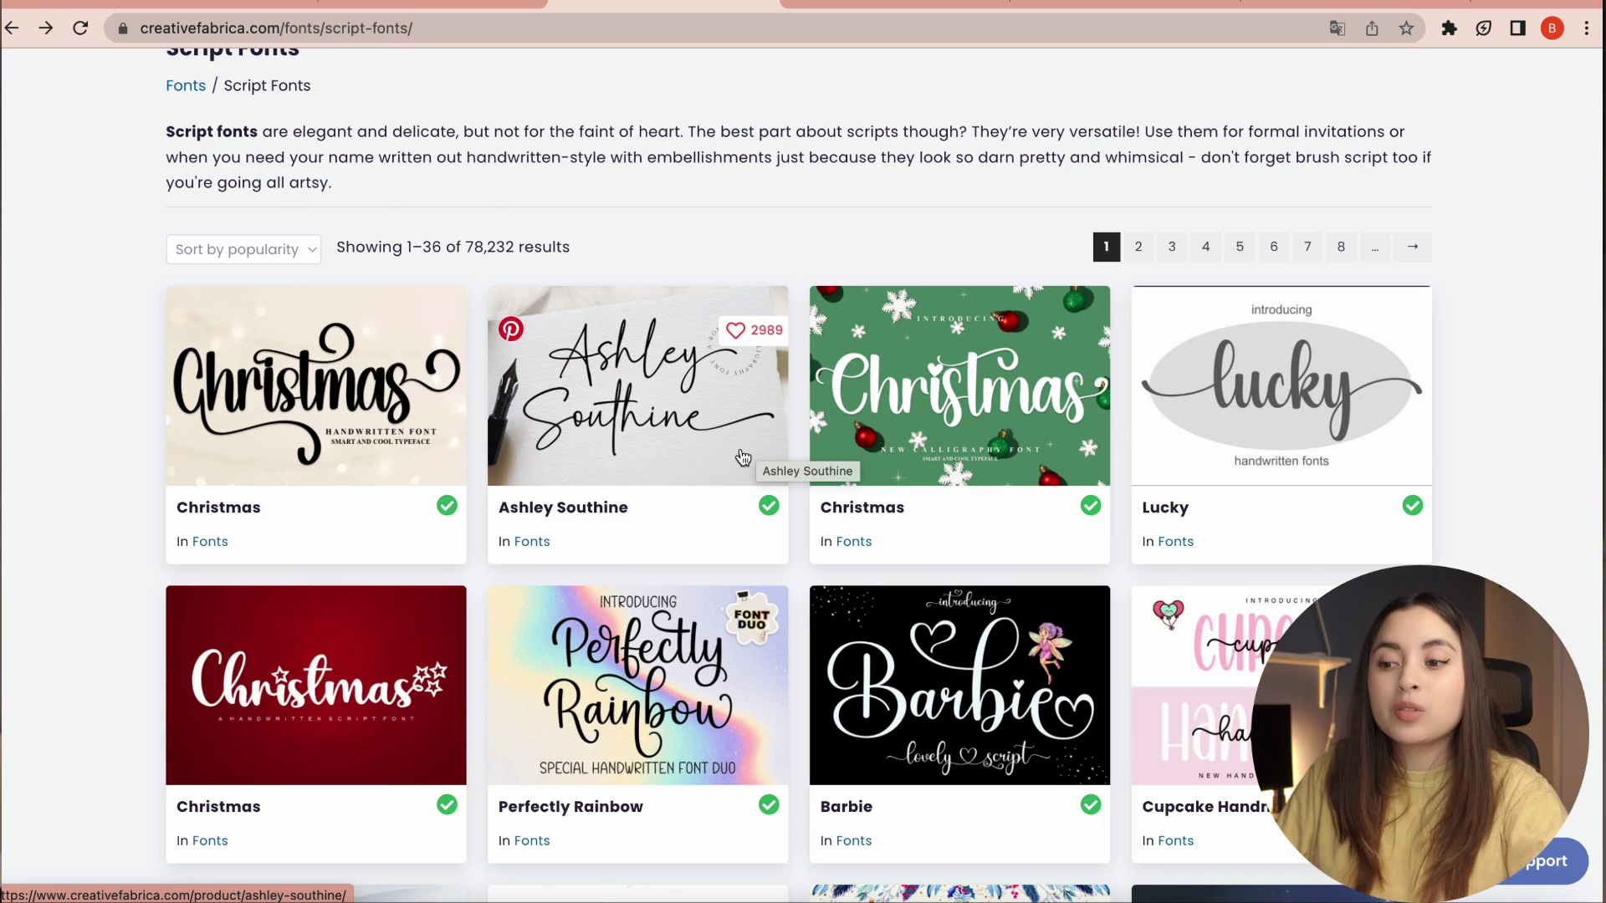
Open the Ashley Southine font page and select Ashley Southine.otf in the downloaded font folder.
left_click(743, 457)
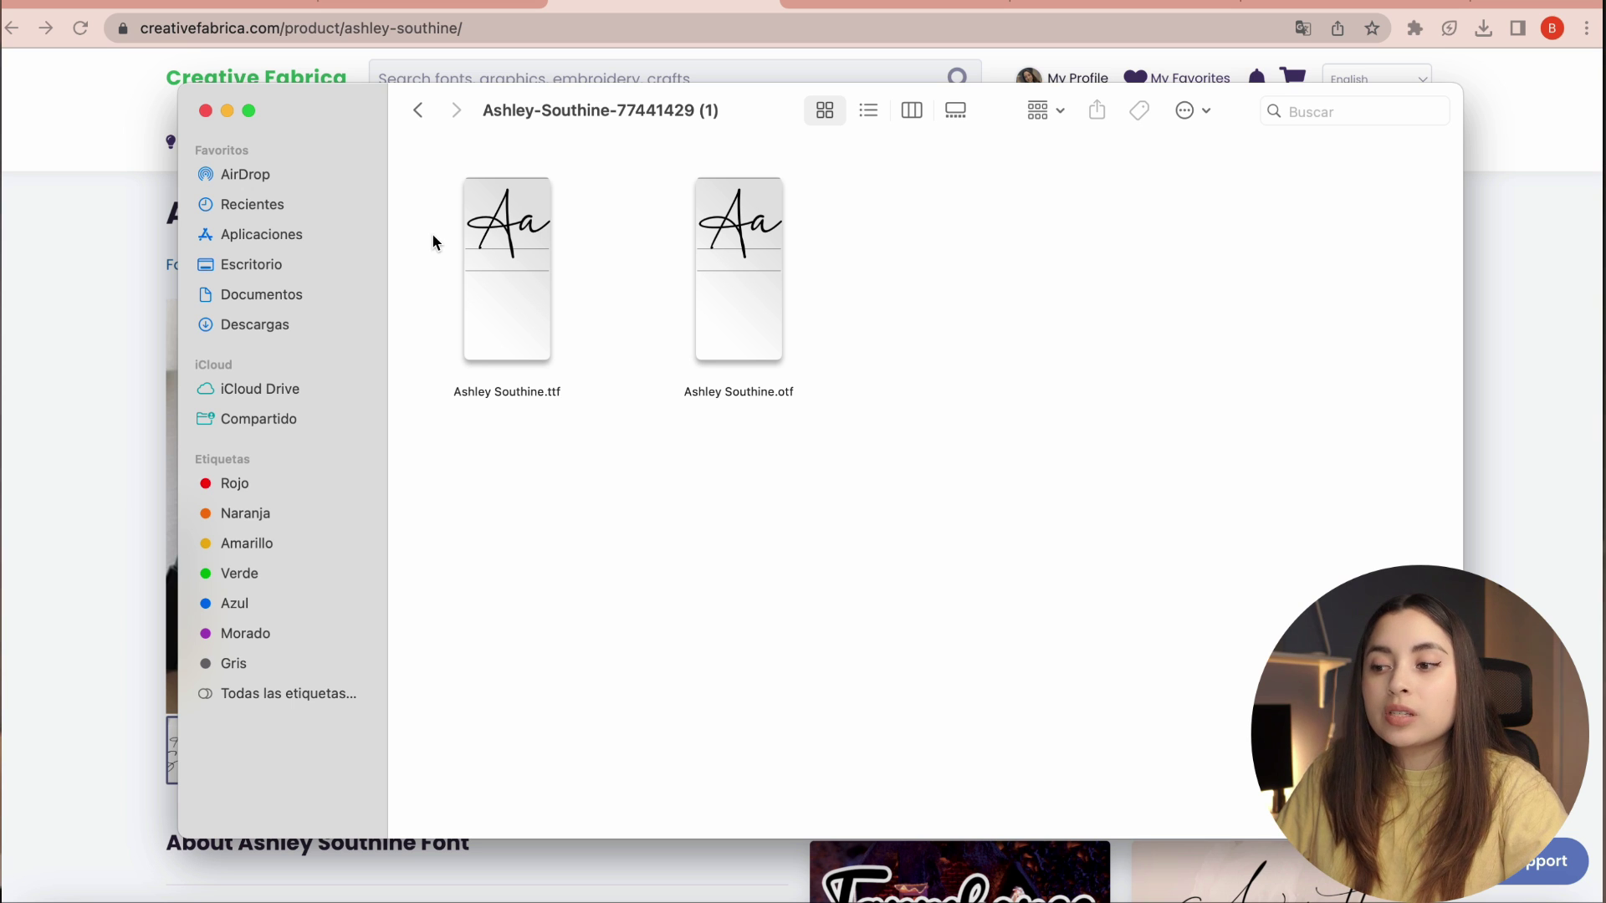
left_click(746, 348)
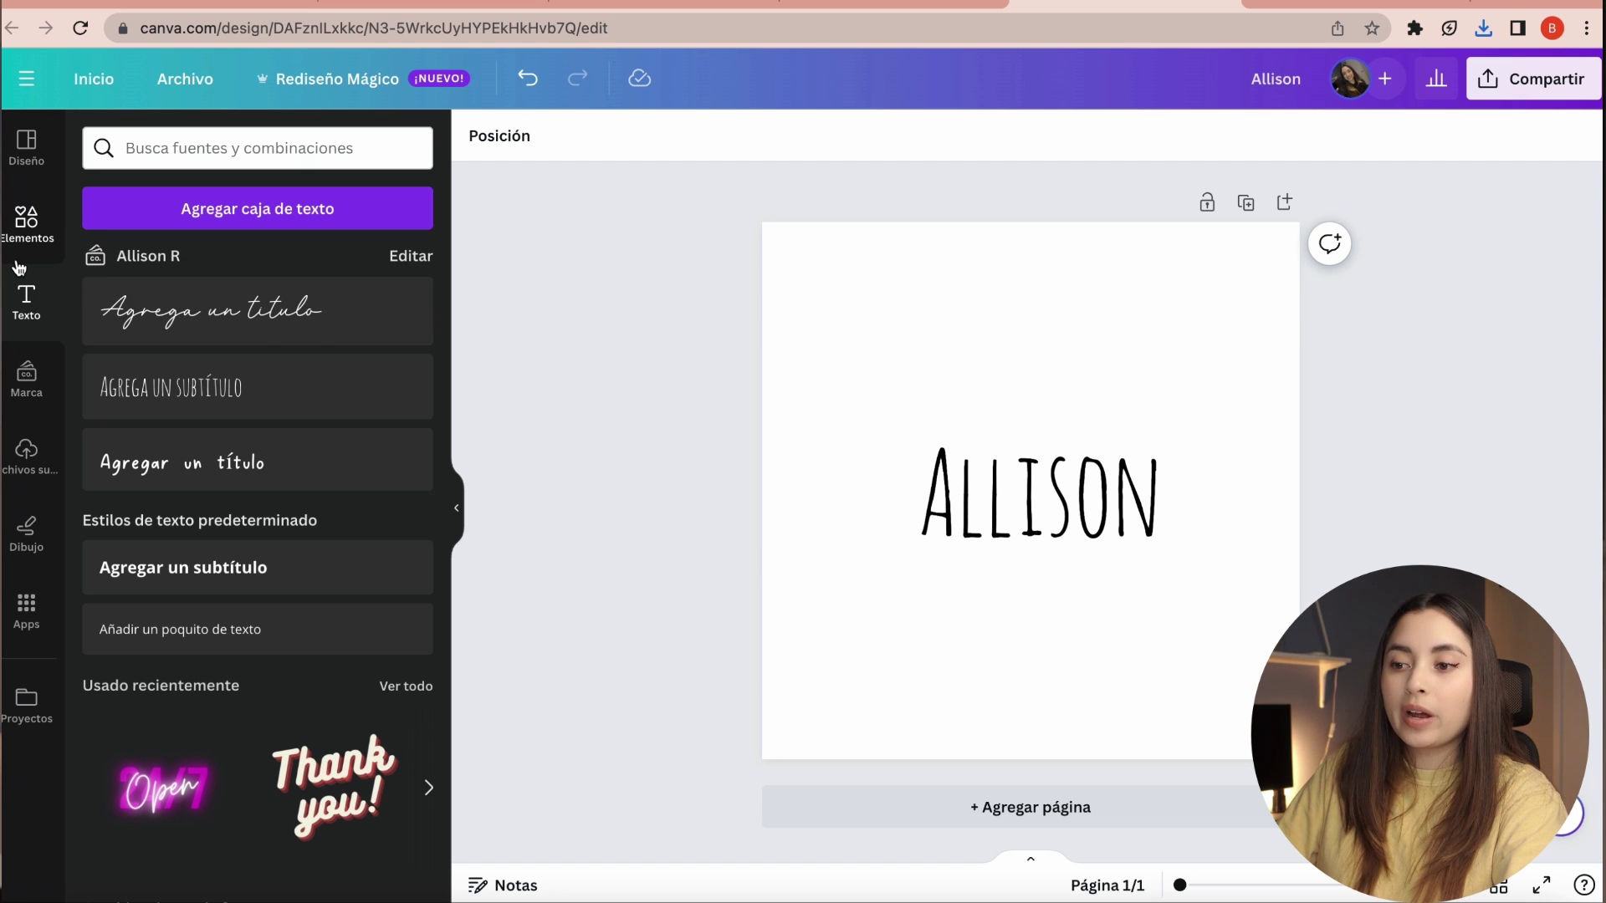
Switch to Canva and upload Ashley Southine.otf as a custom brand font, confirming the rights to use it.
left_click(410, 256)
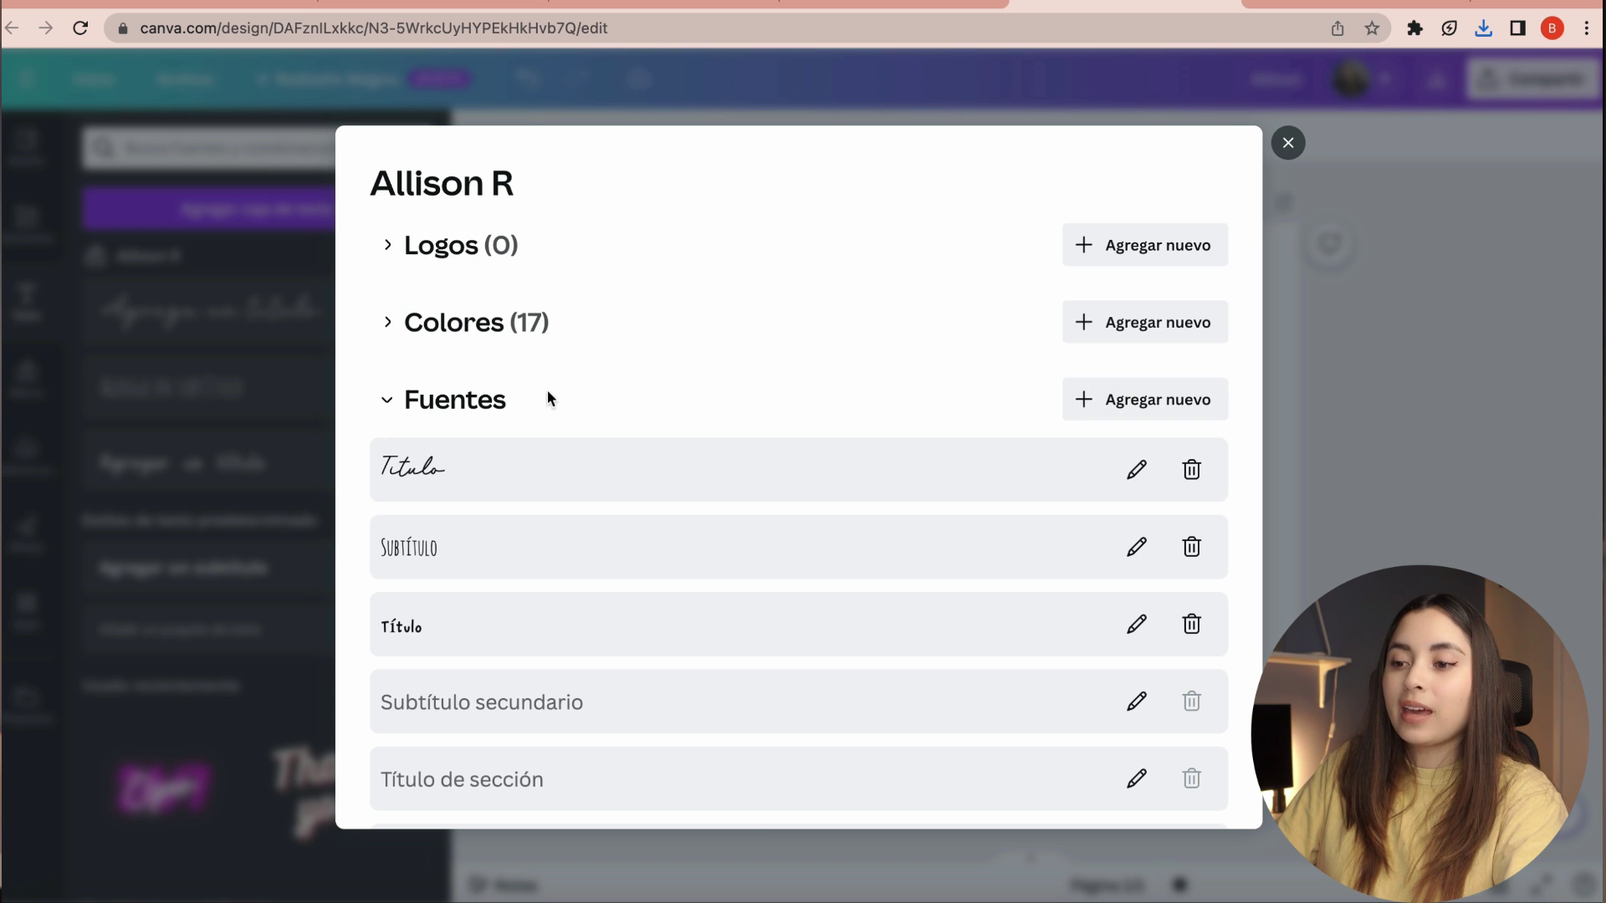
left_click(1187, 417)
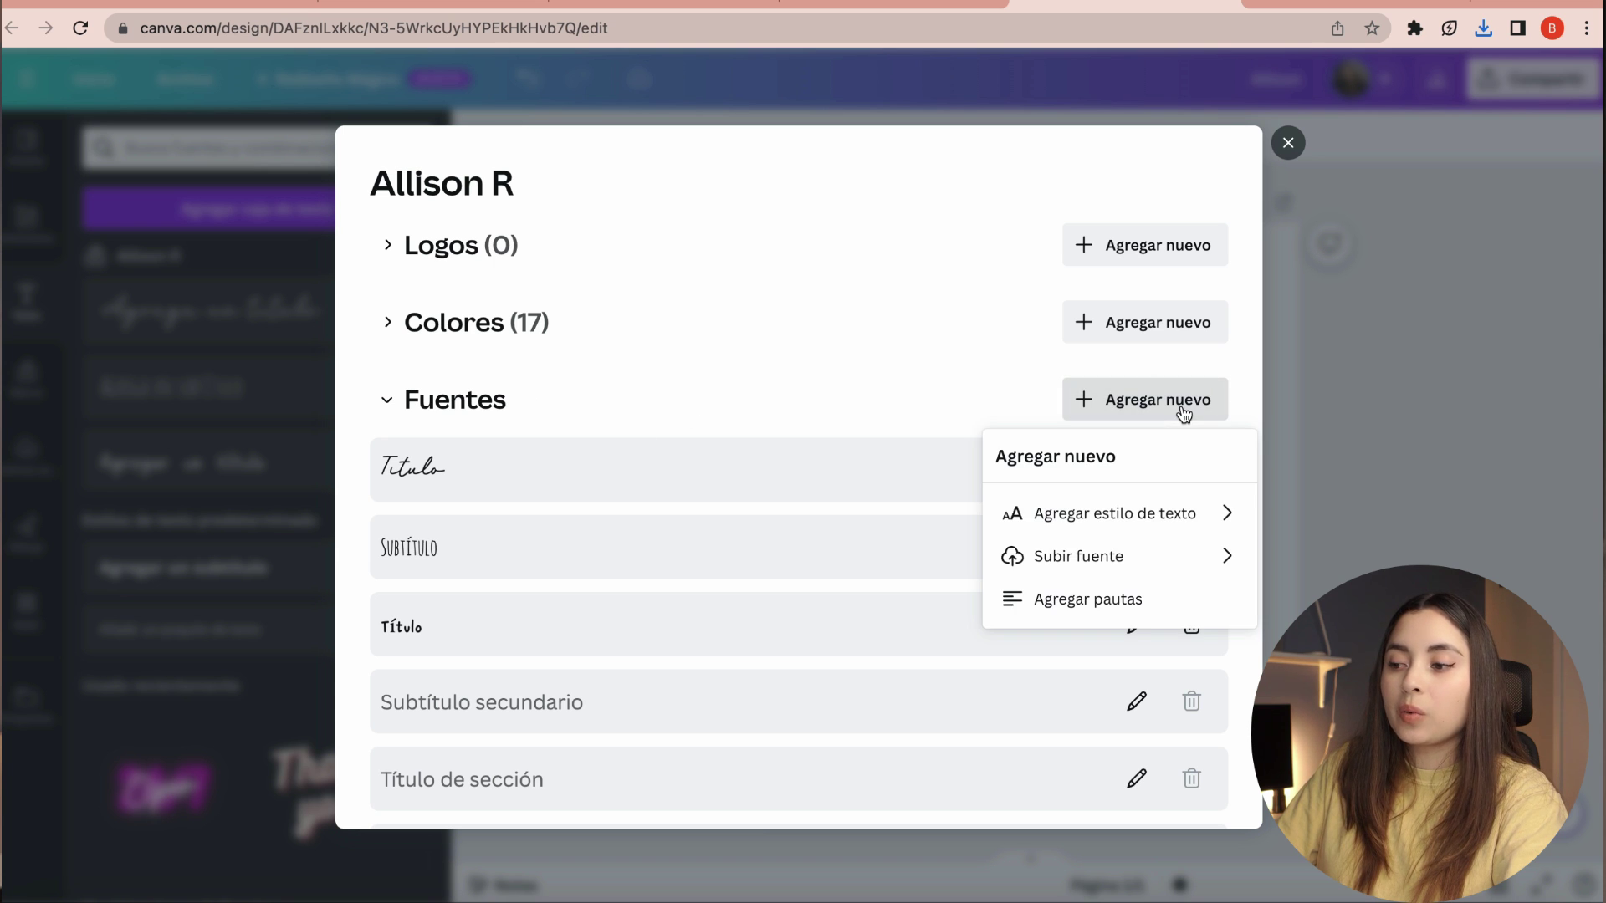
left_click(1094, 562)
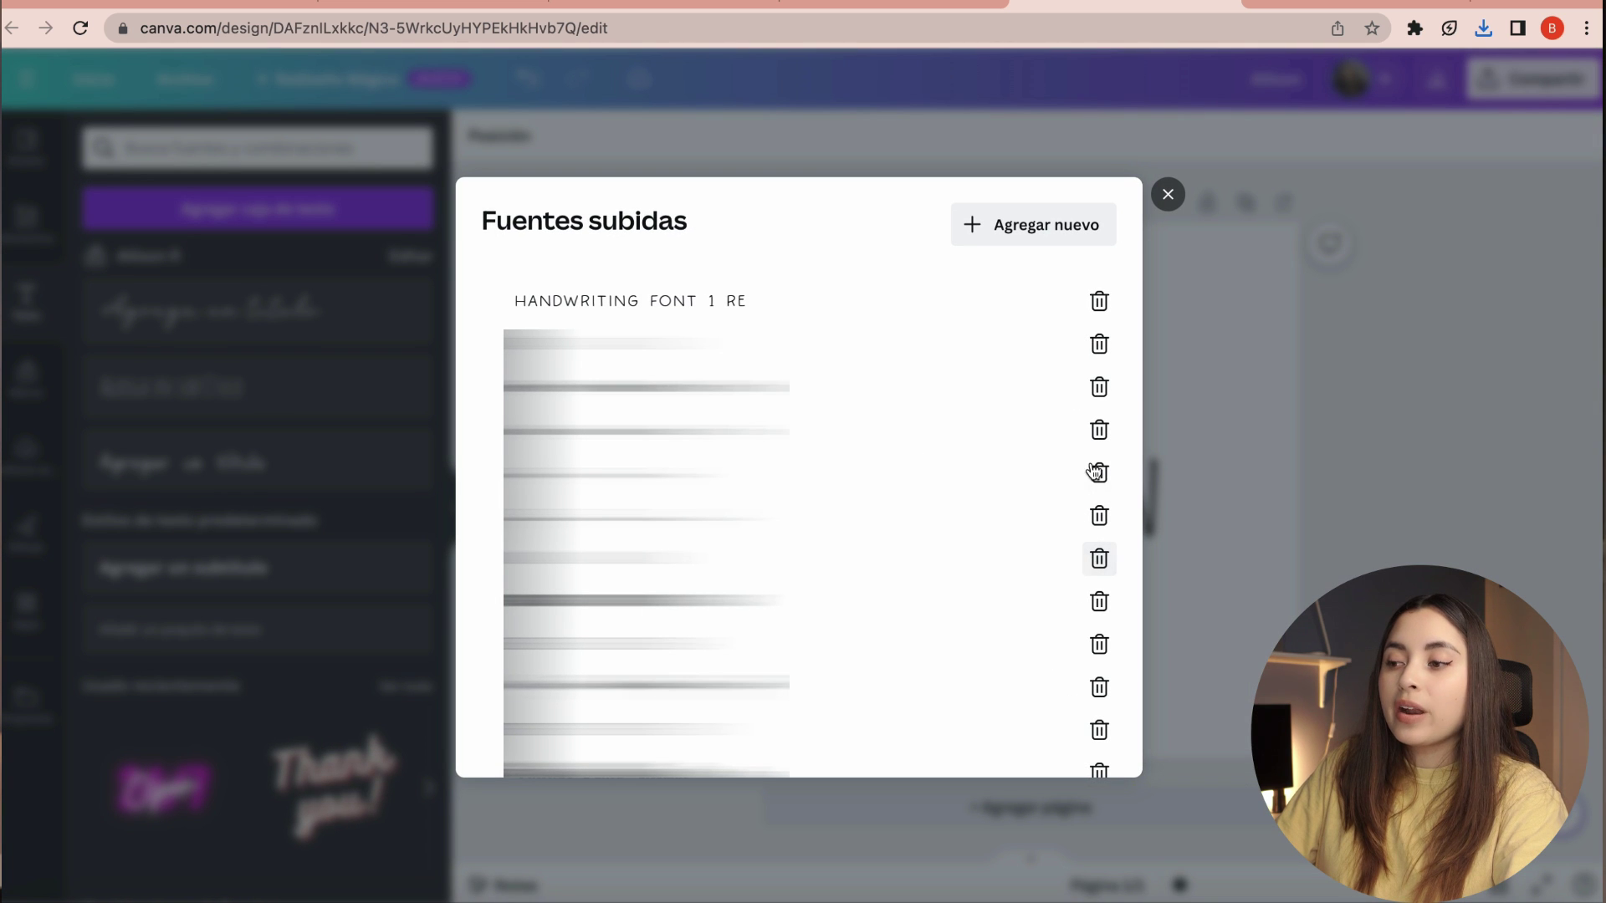
left_click(1023, 234)
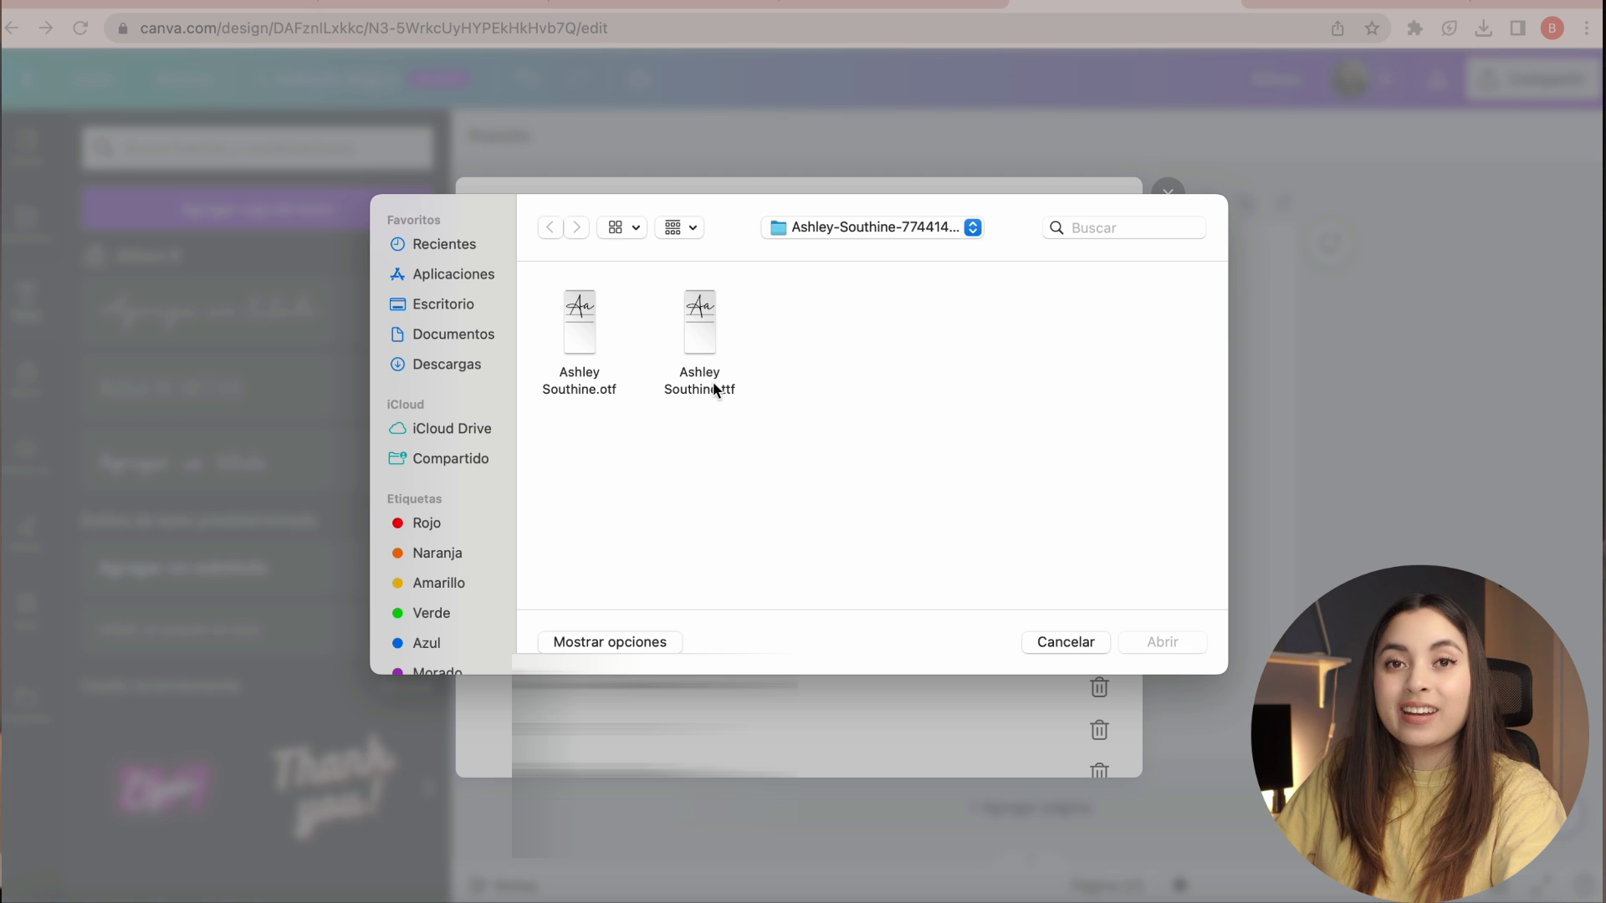
double_click(597, 392)
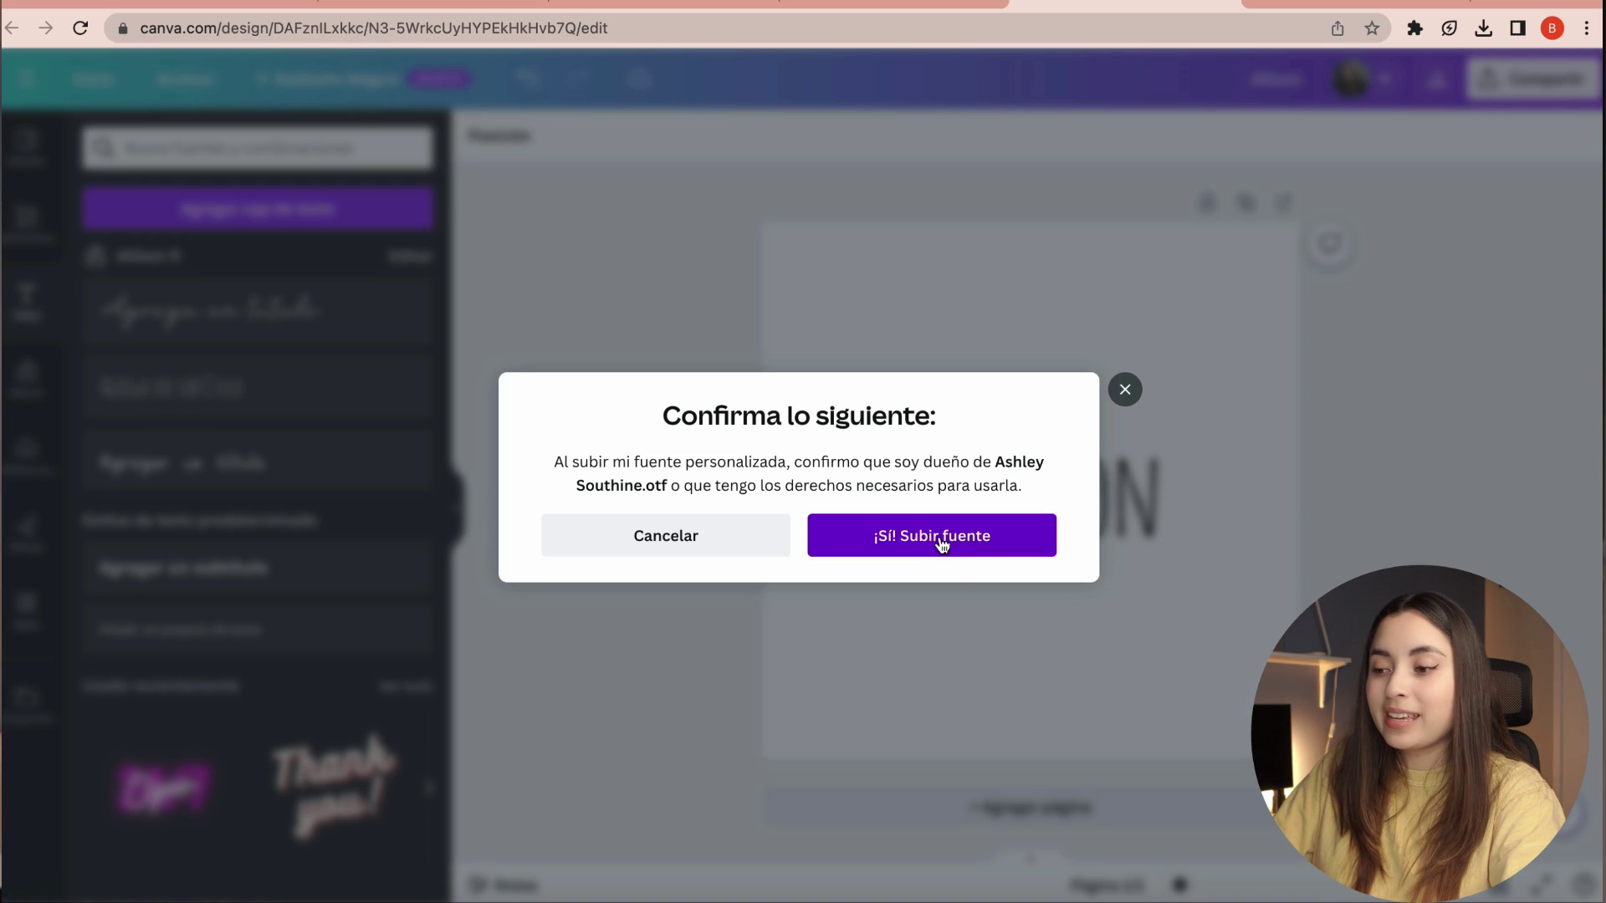
left_click(940, 540)
Find the uploaded font by searching for "ash" and apply Ashley Southine to the name text on the canvas.
left_click(1011, 512)
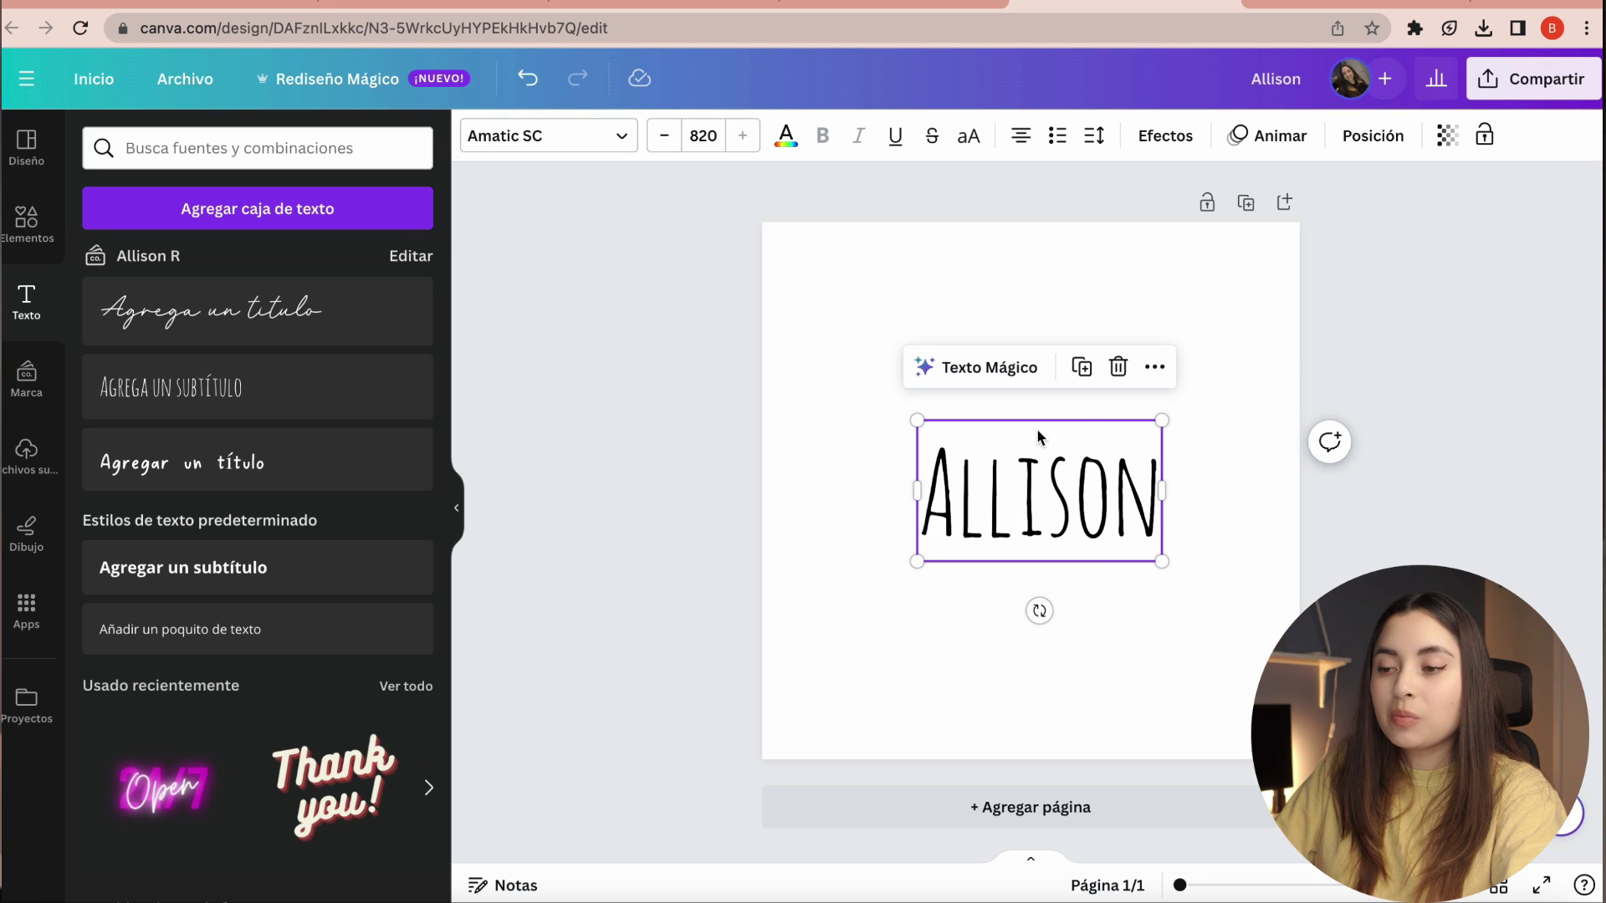
left_click(541, 144)
left_click(414, 206)
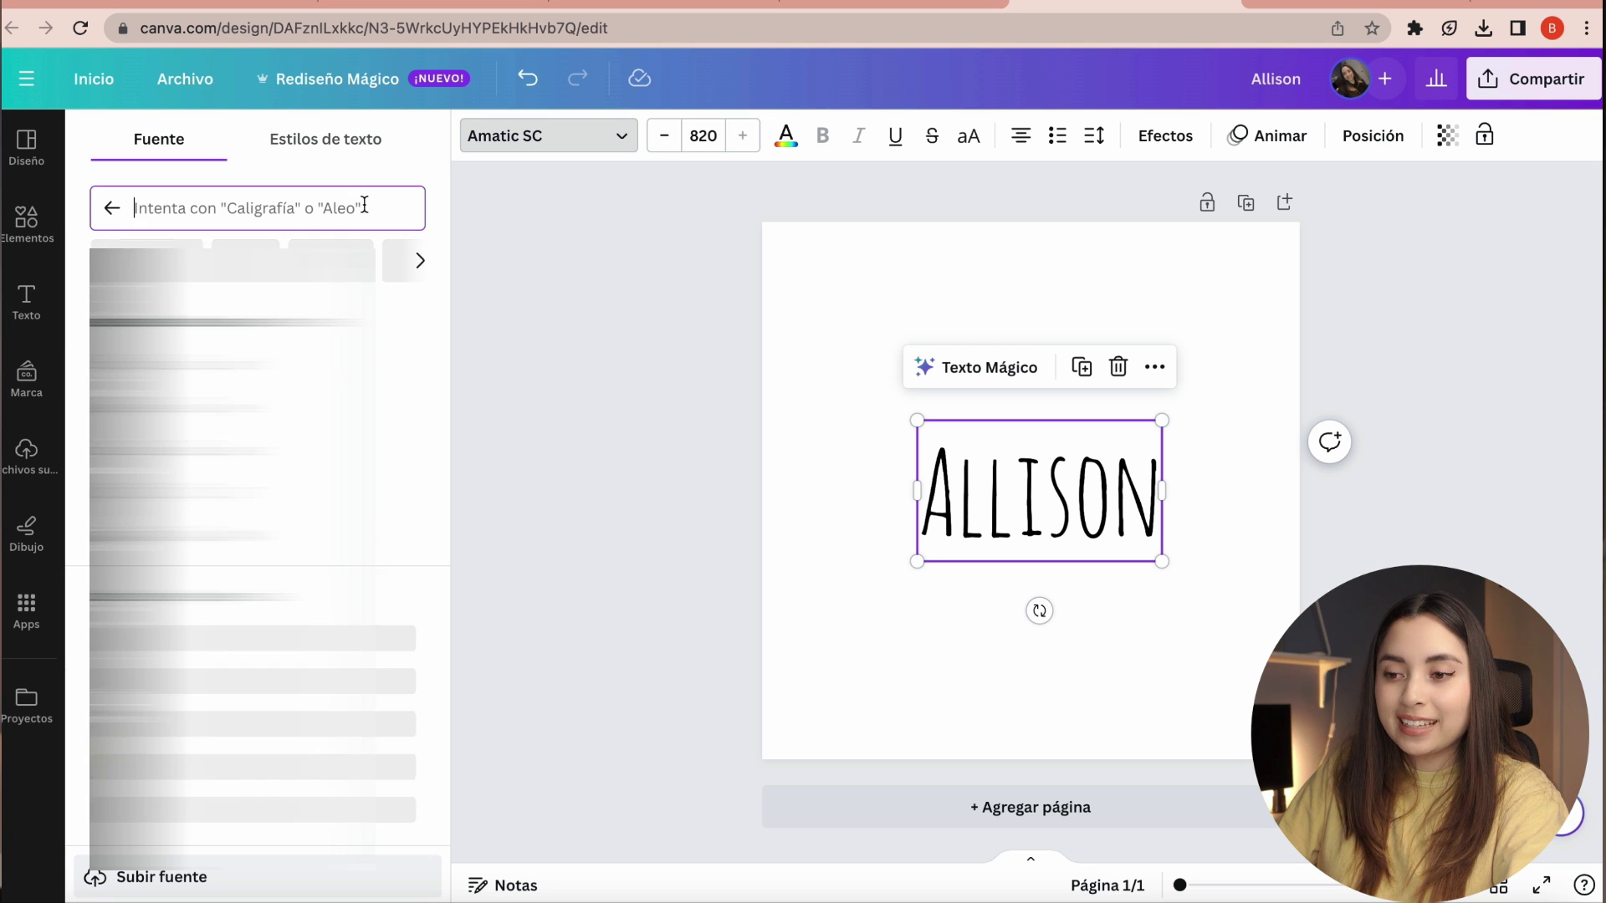
type("ash")
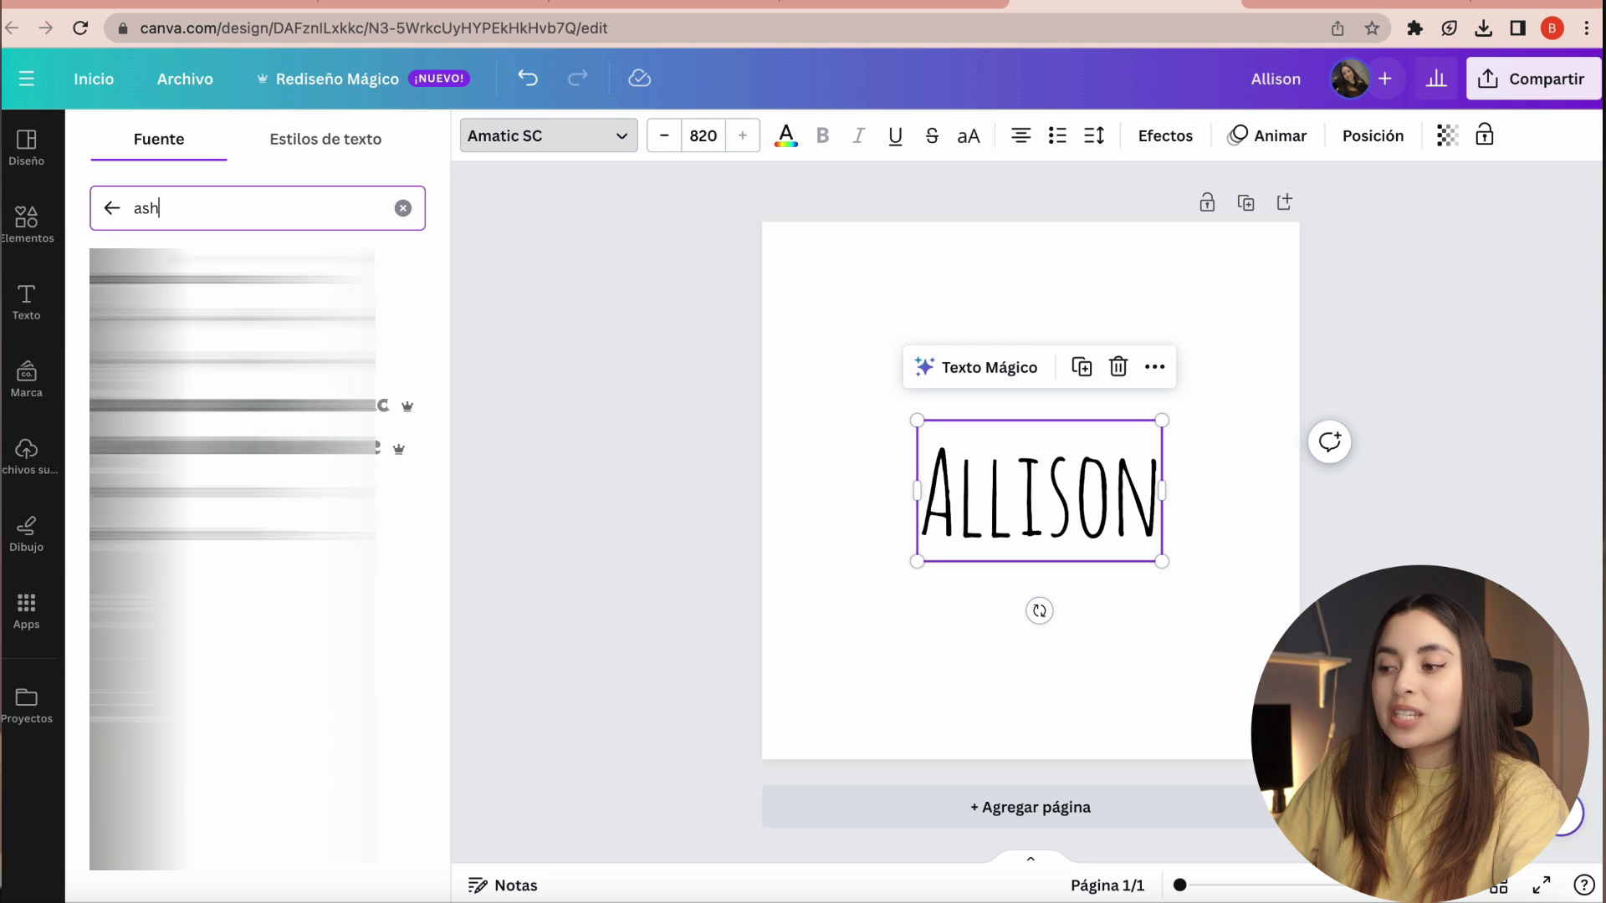
left_click(234, 319)
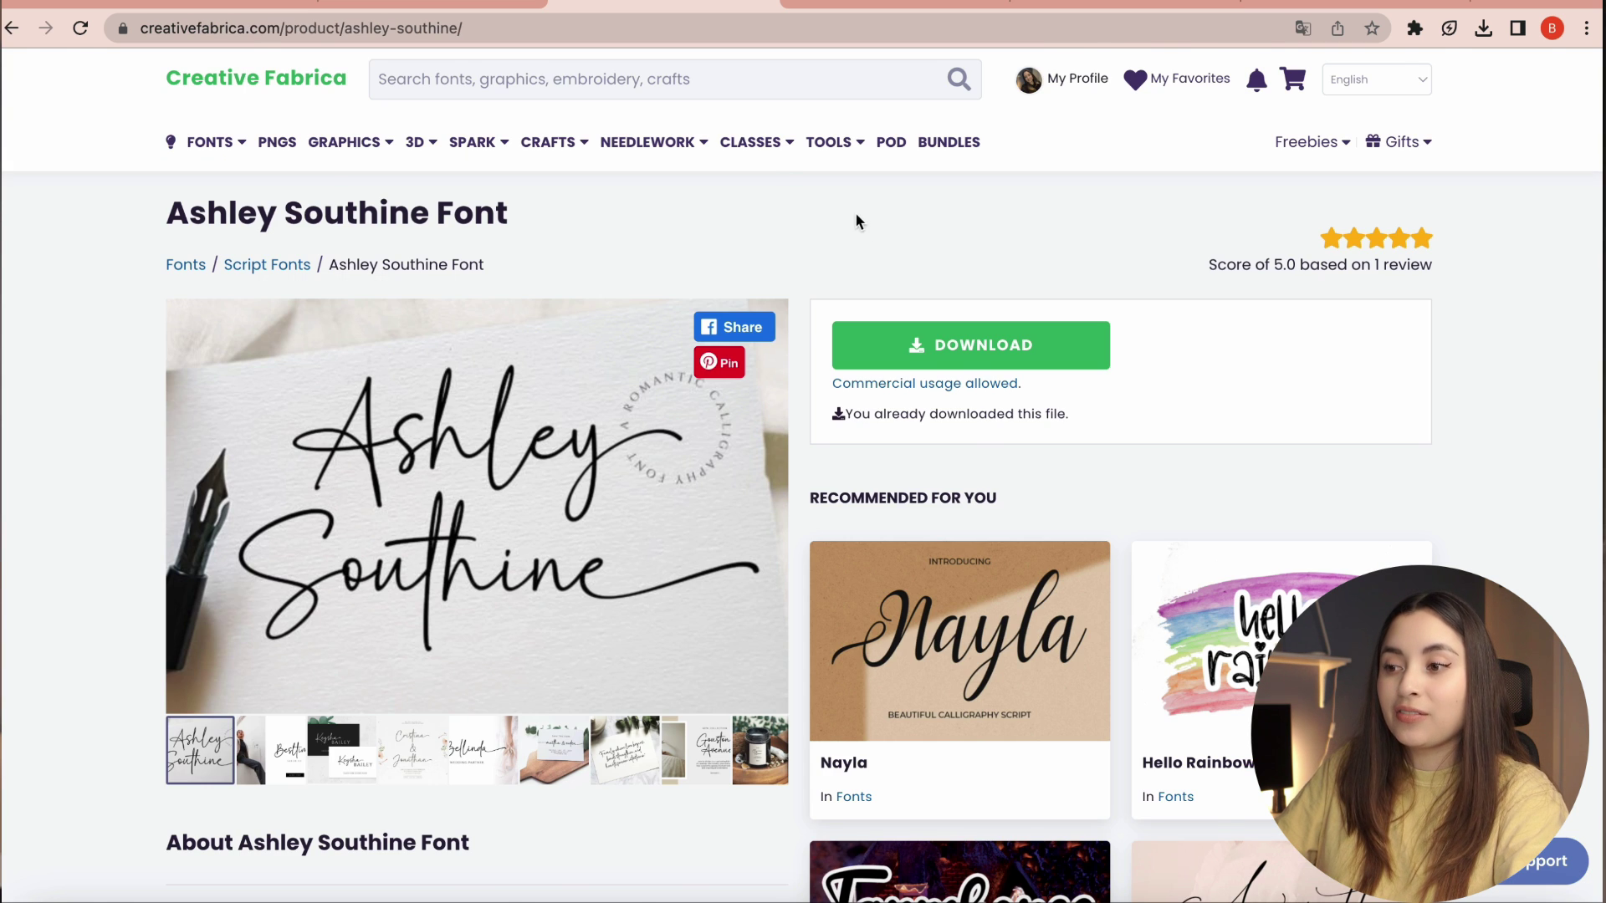
Switch to Creative Fabrica and open the Fontcloud font manager.
mouse_move(826, 169)
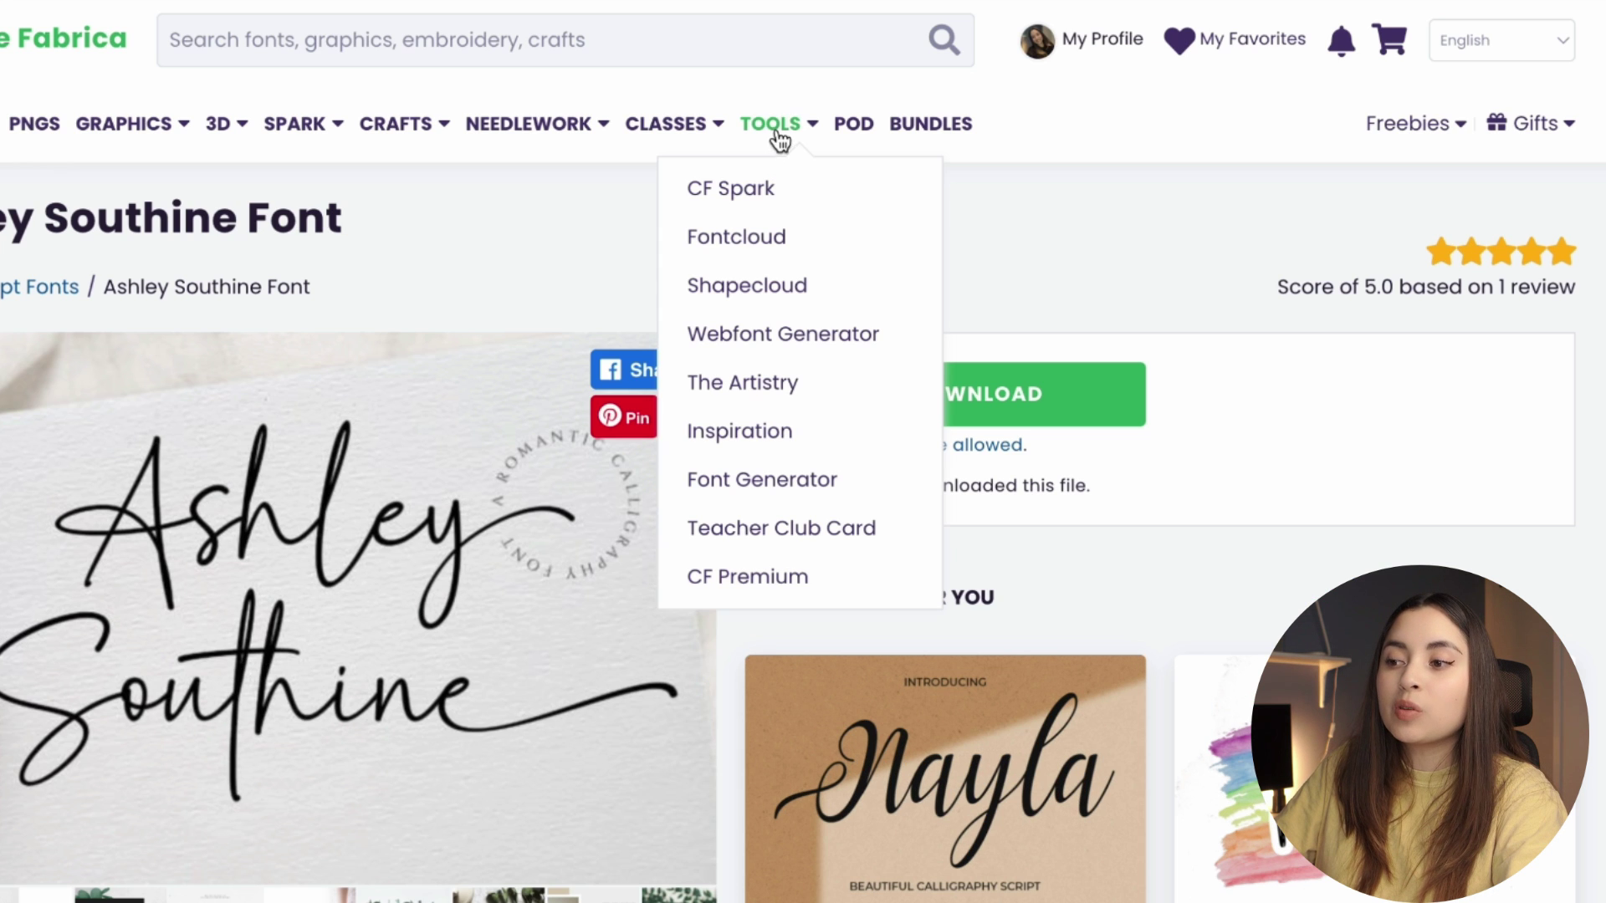
left_click(756, 239)
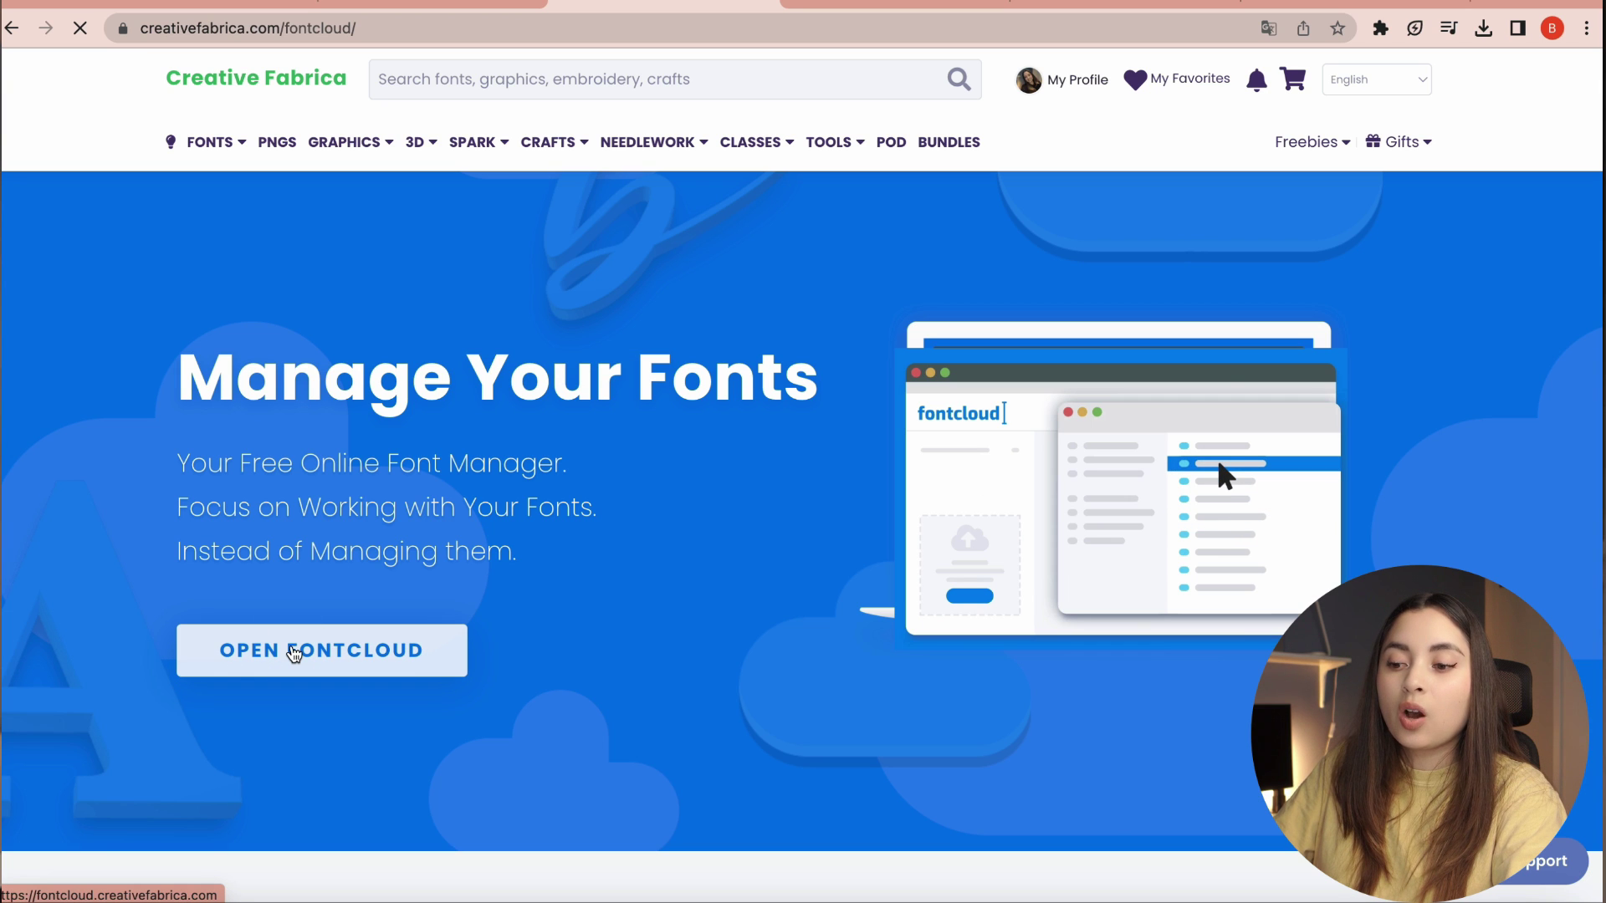
left_click(319, 619)
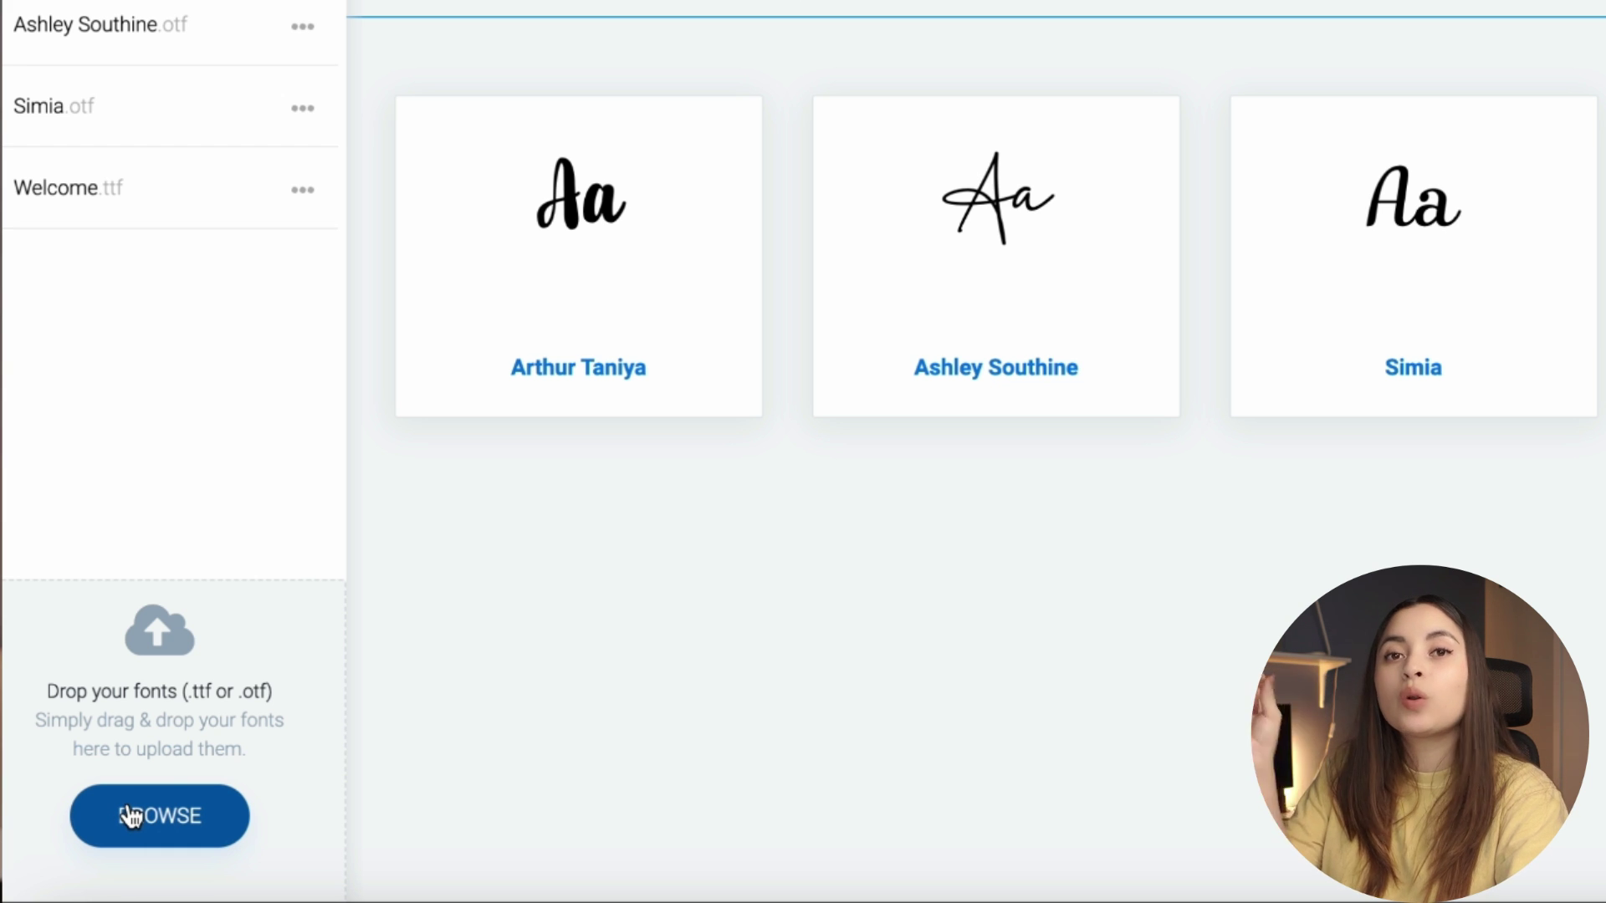
Try to upload Ashley Southine.otf from the downloaded font folder to Fontcloud.
left_click(131, 815)
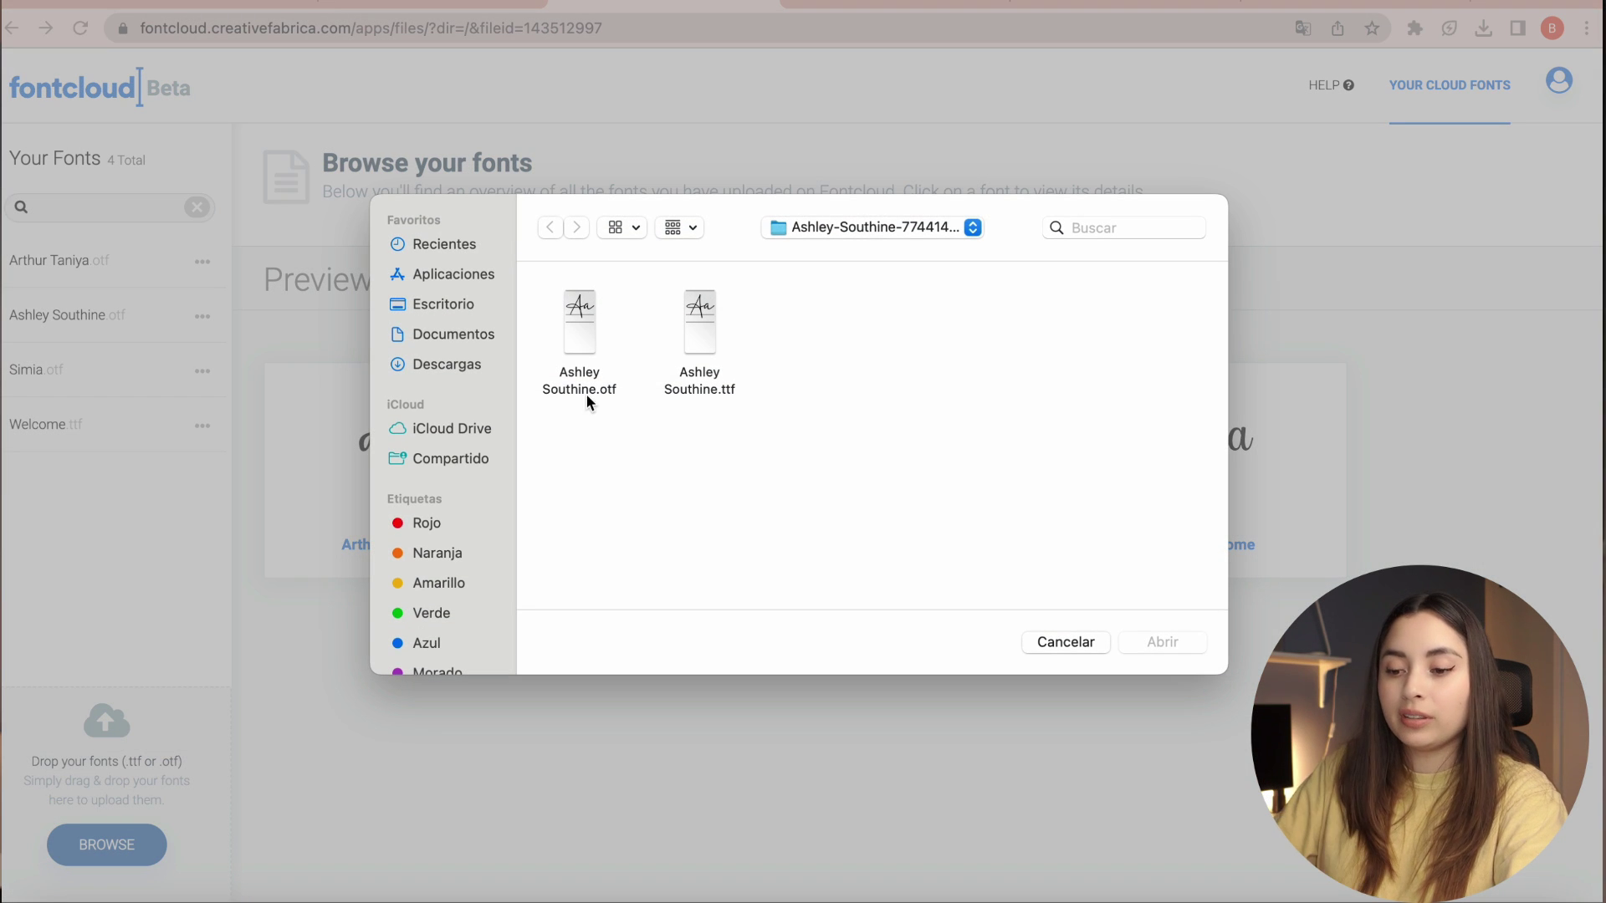
double_click(583, 351)
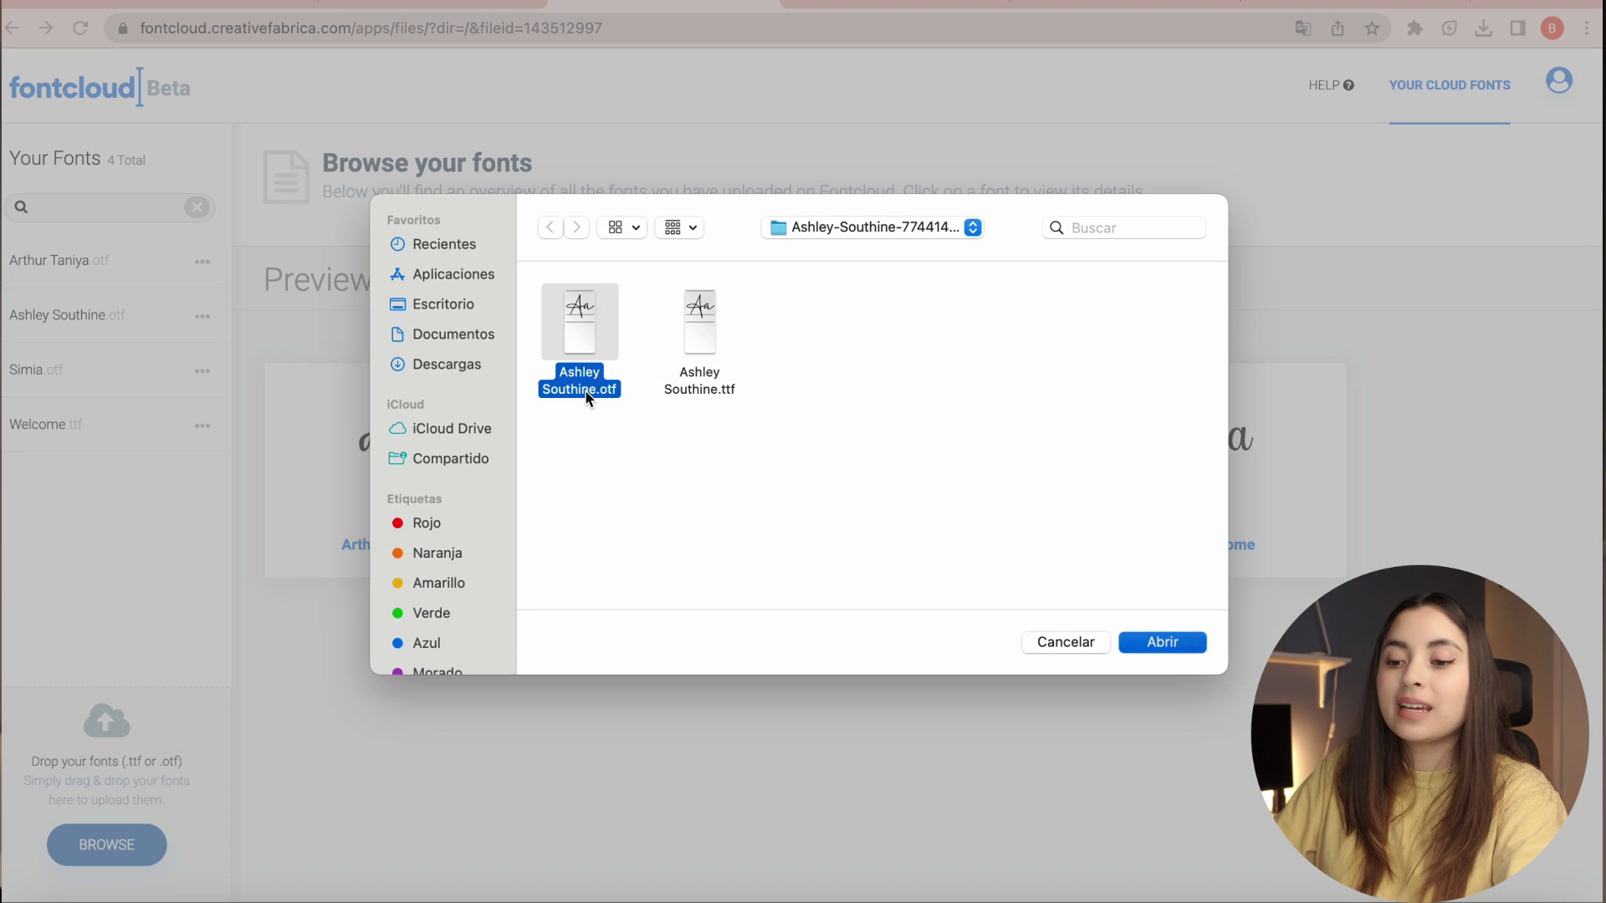
left_click(595, 619)
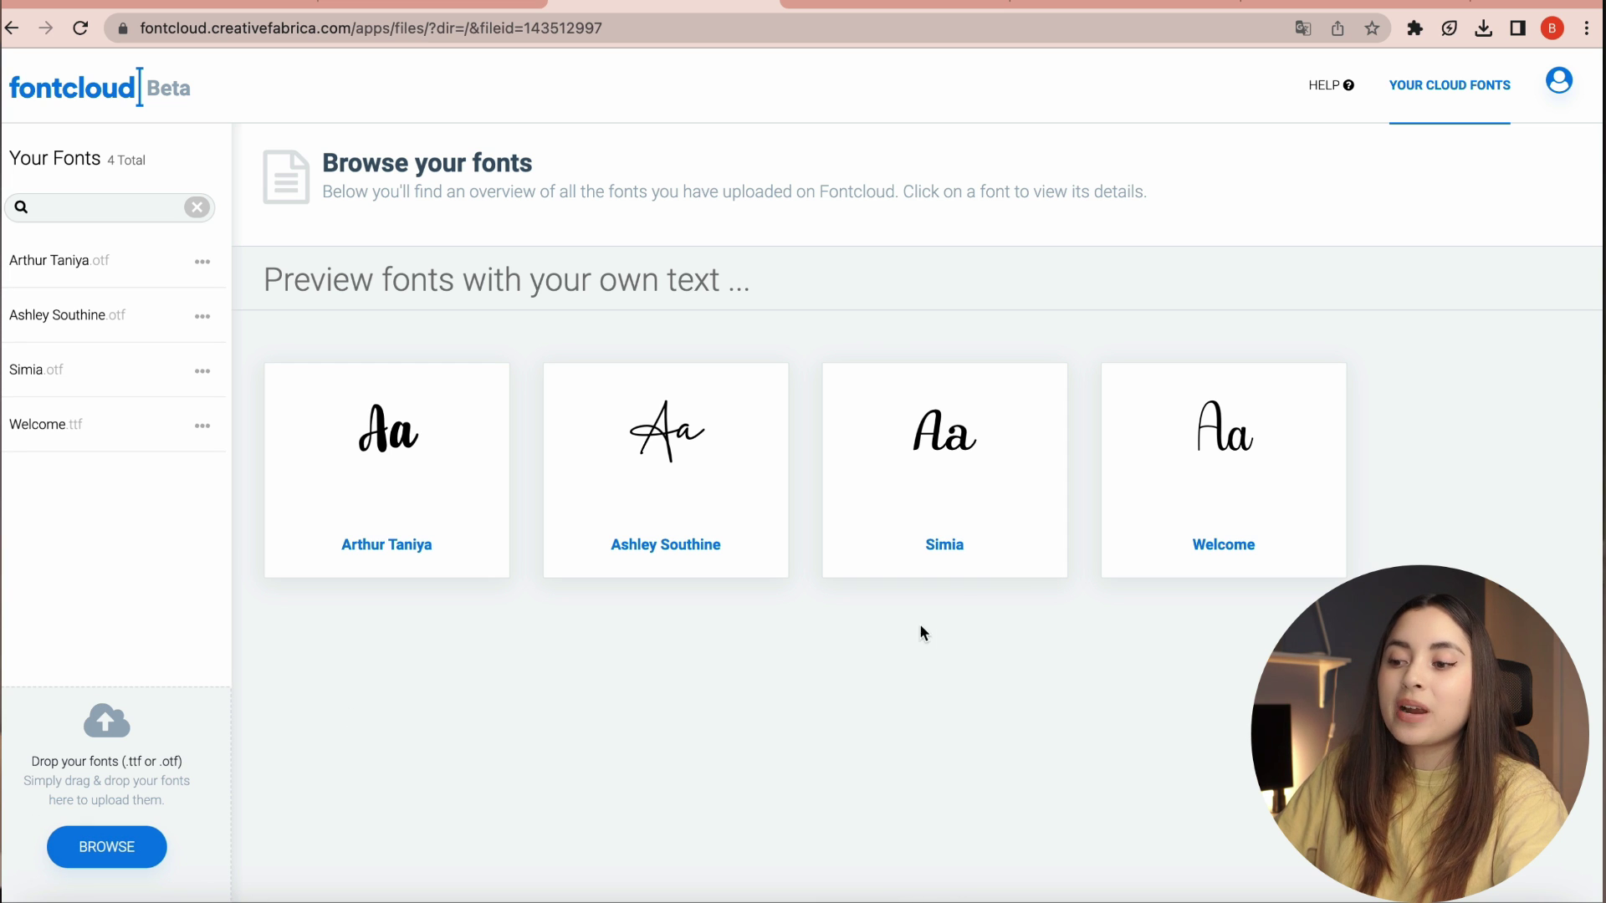
Open the Ashley Southine glyphs in Fontcloud and copy the lowercase u variant with the long ending swash.
left_click(670, 506)
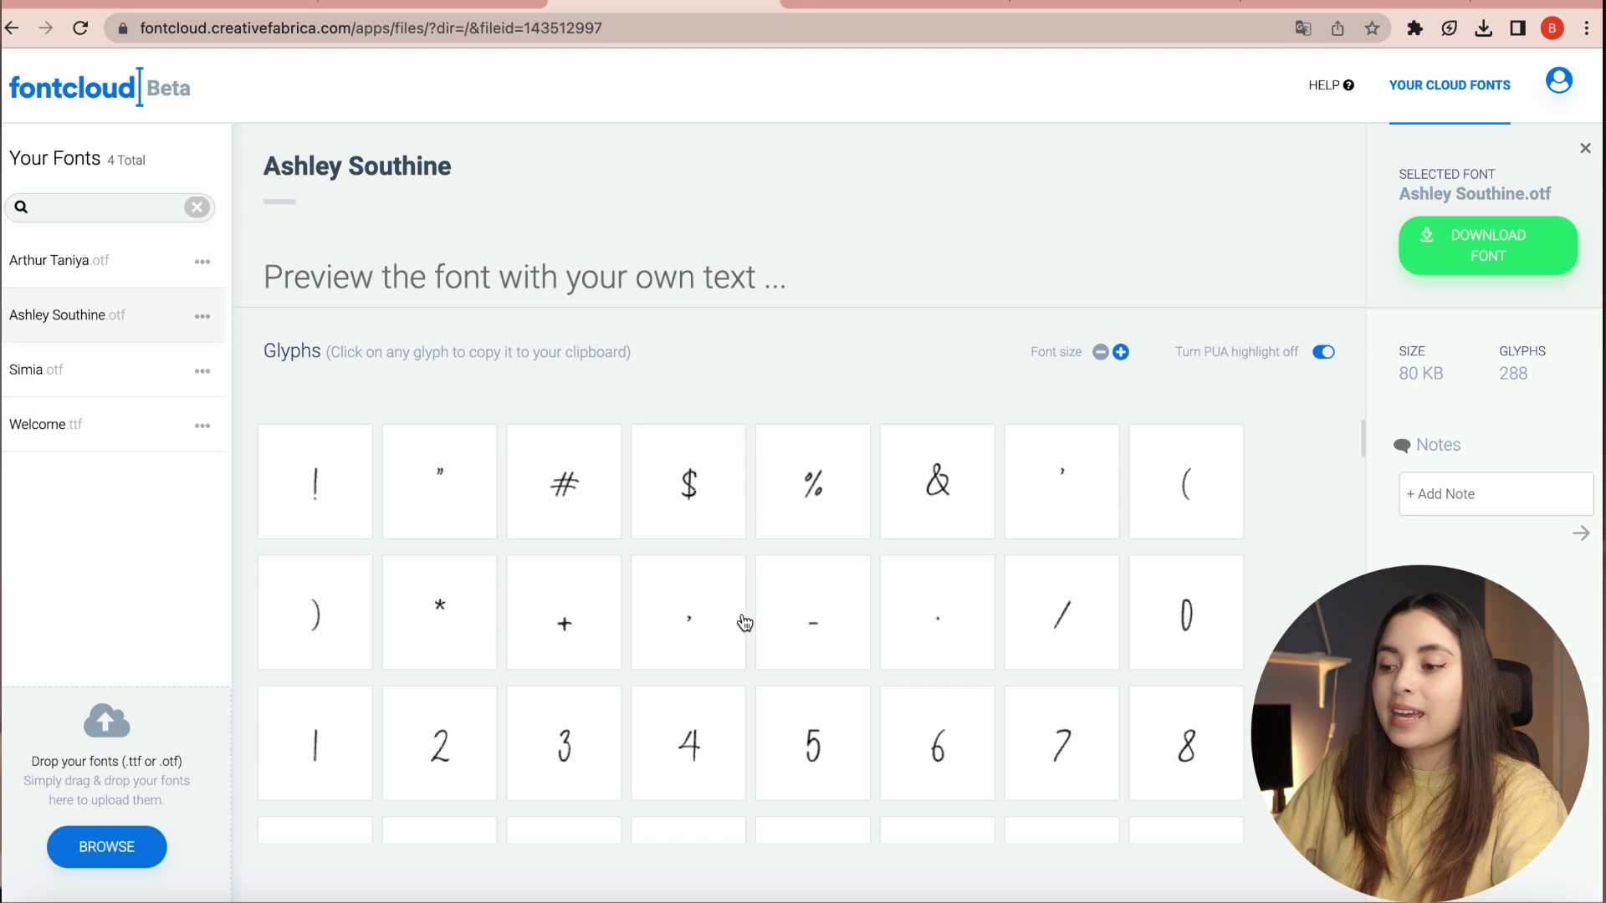
scroll(744, 623, "down", 20)
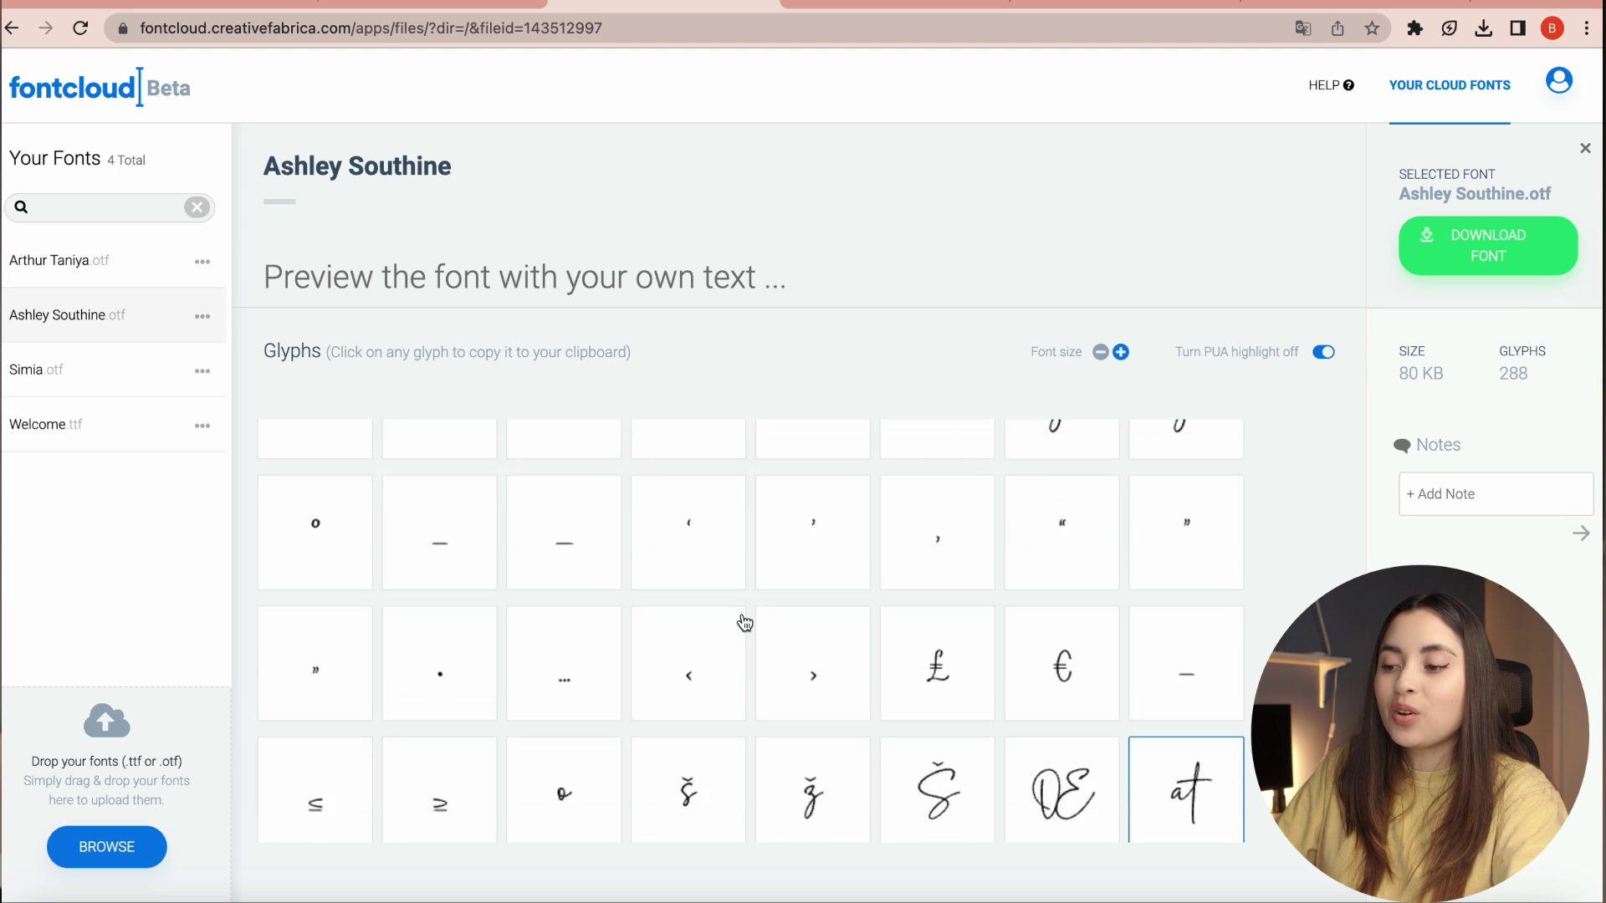
scroll(744, 623, "down", 15)
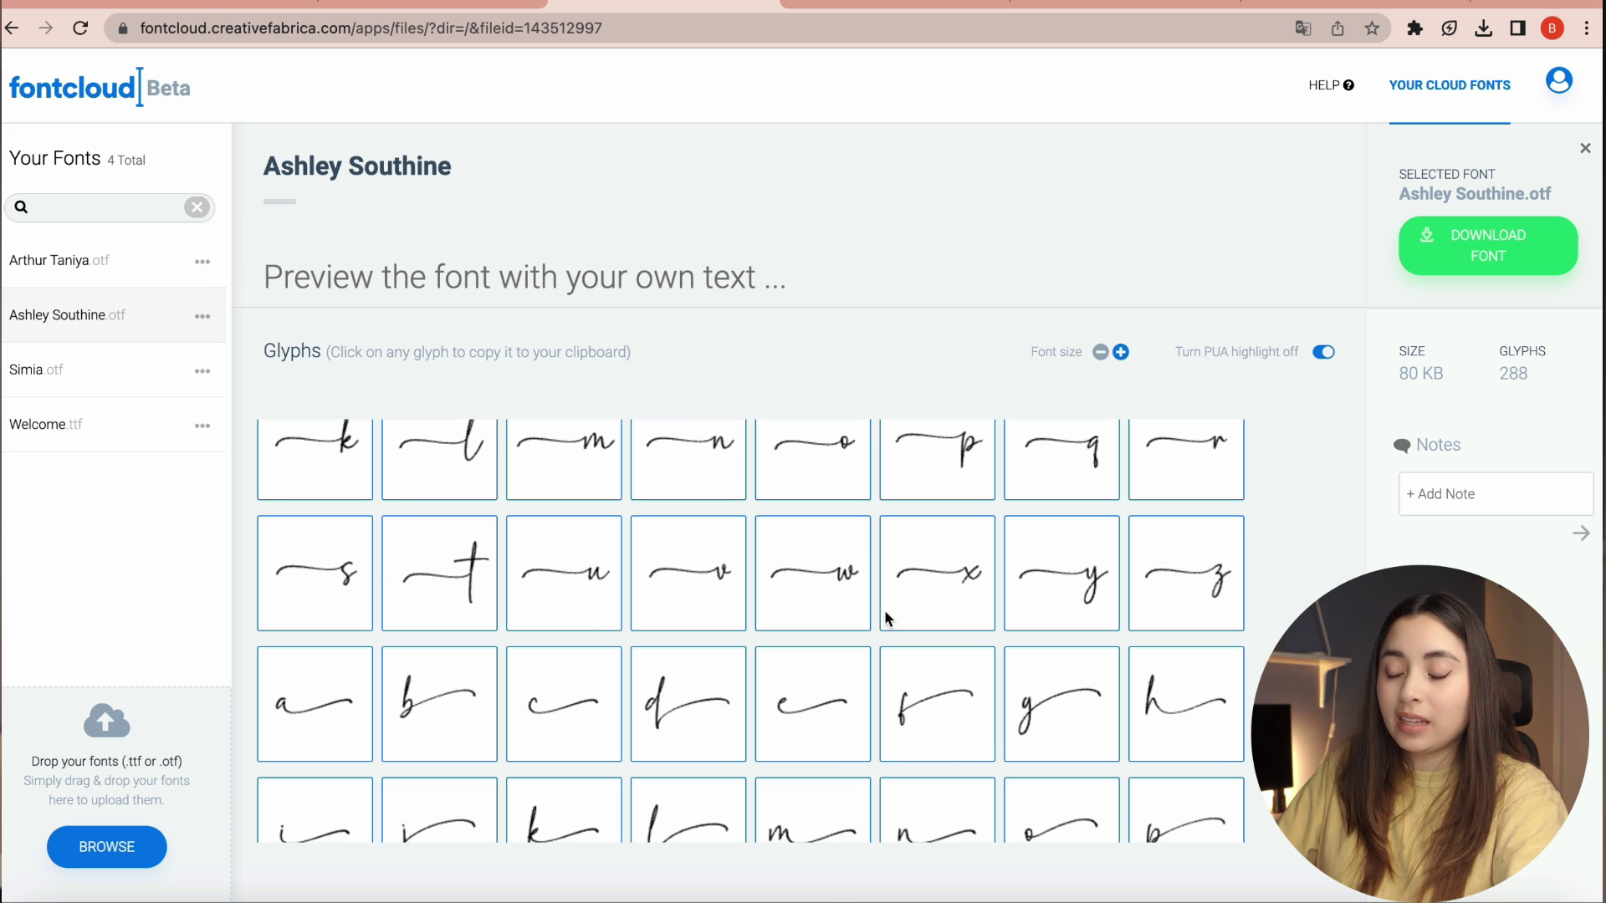
scroll(884, 610, "down", 6)
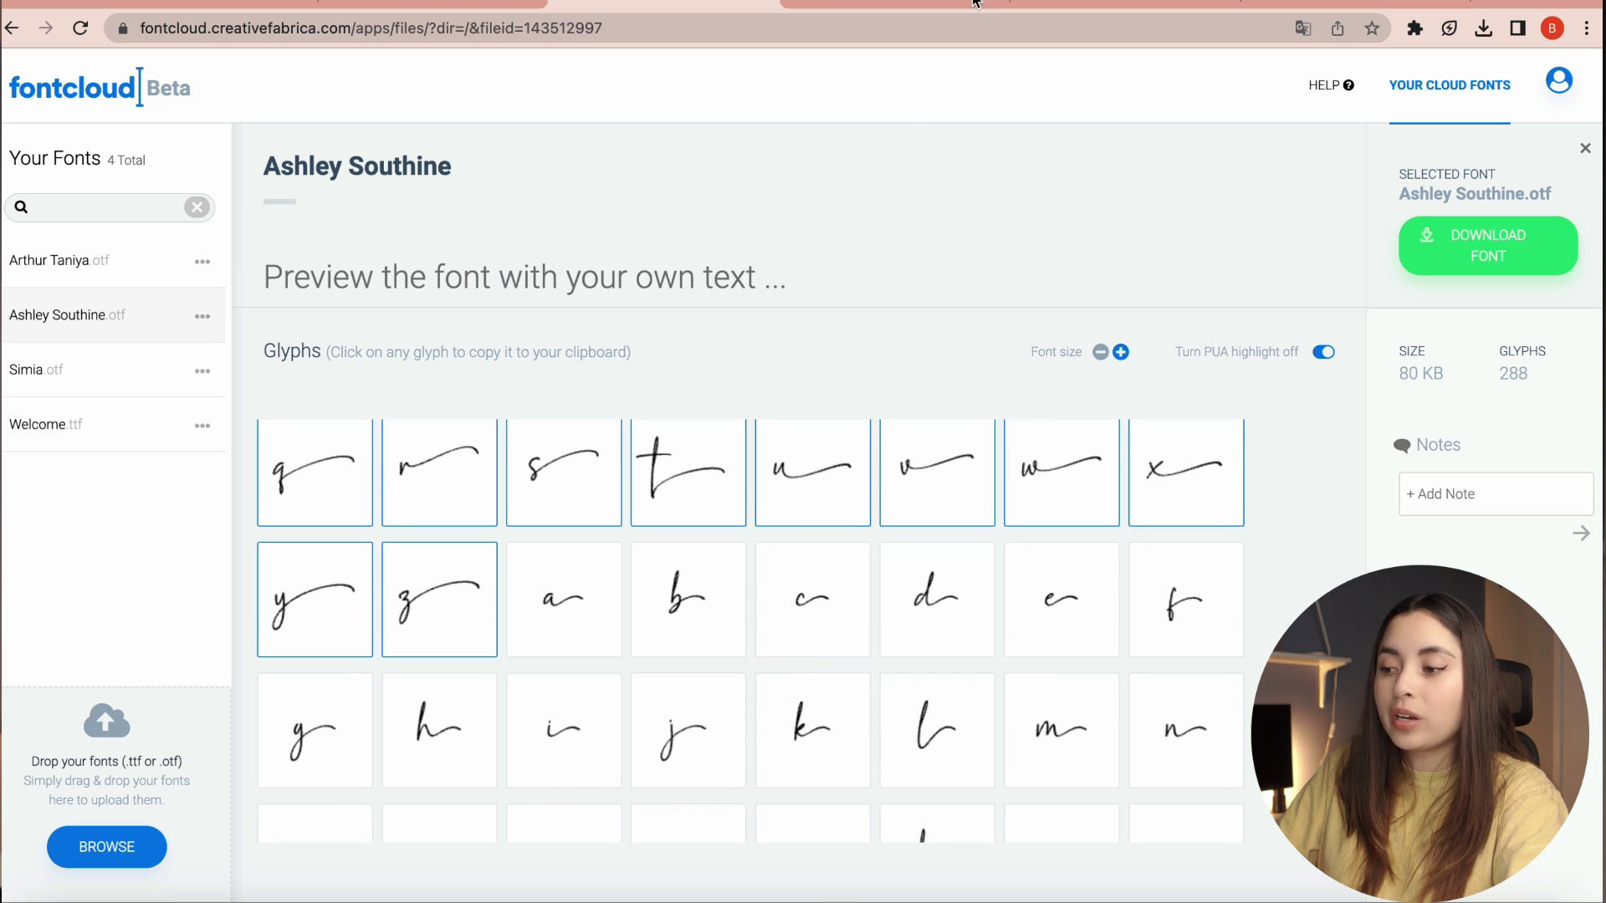
scroll(870, 514, "up", 3)
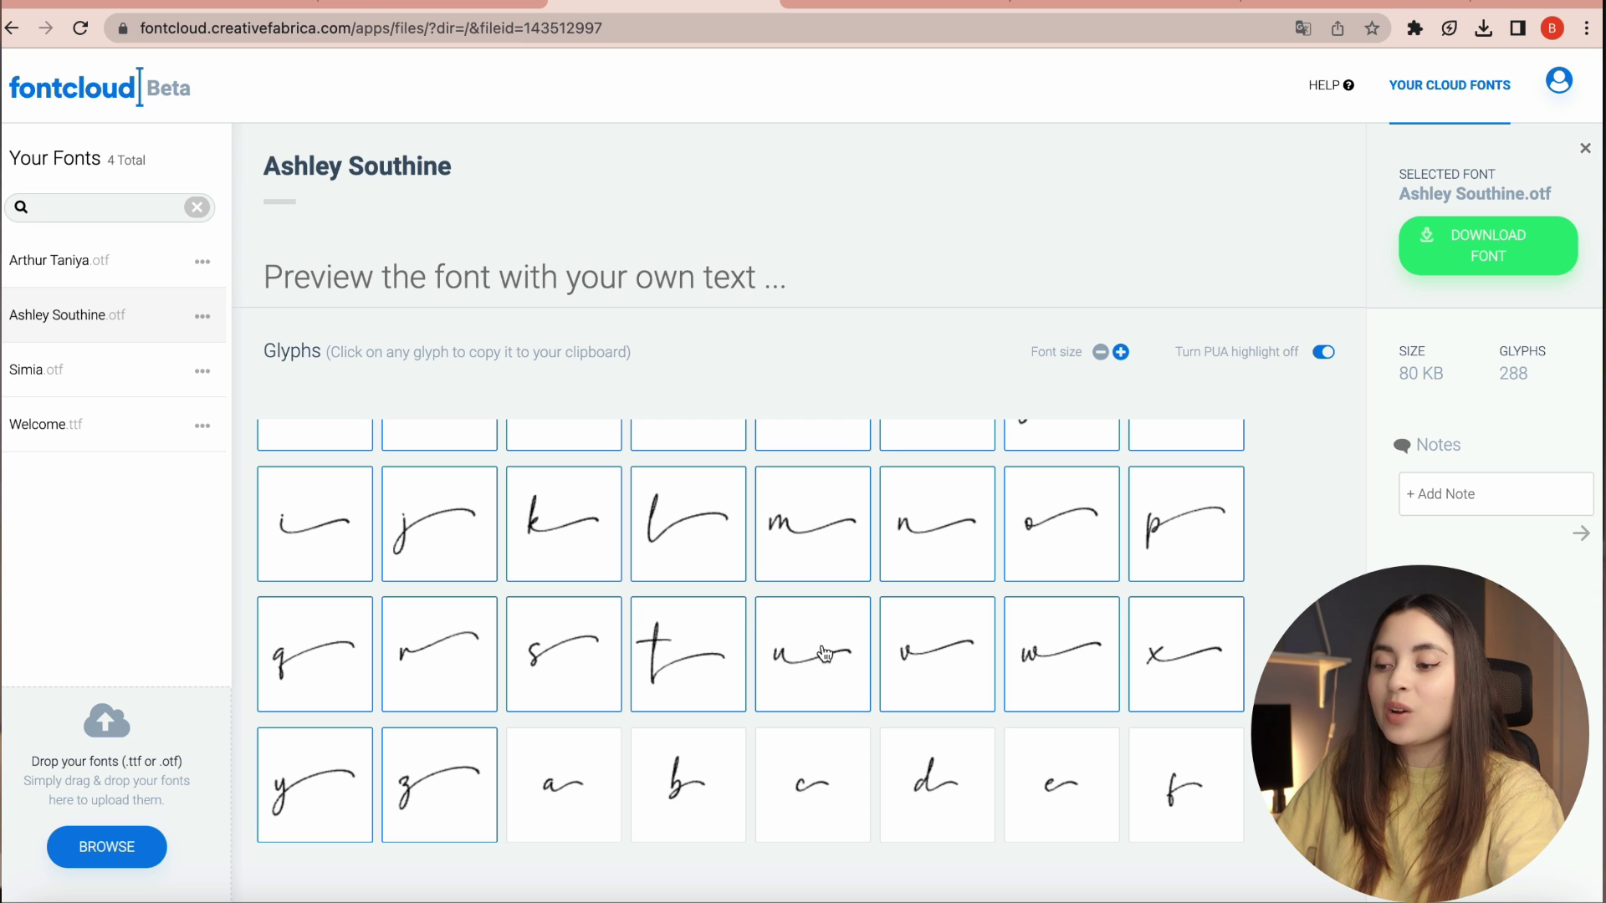
left_click(823, 653)
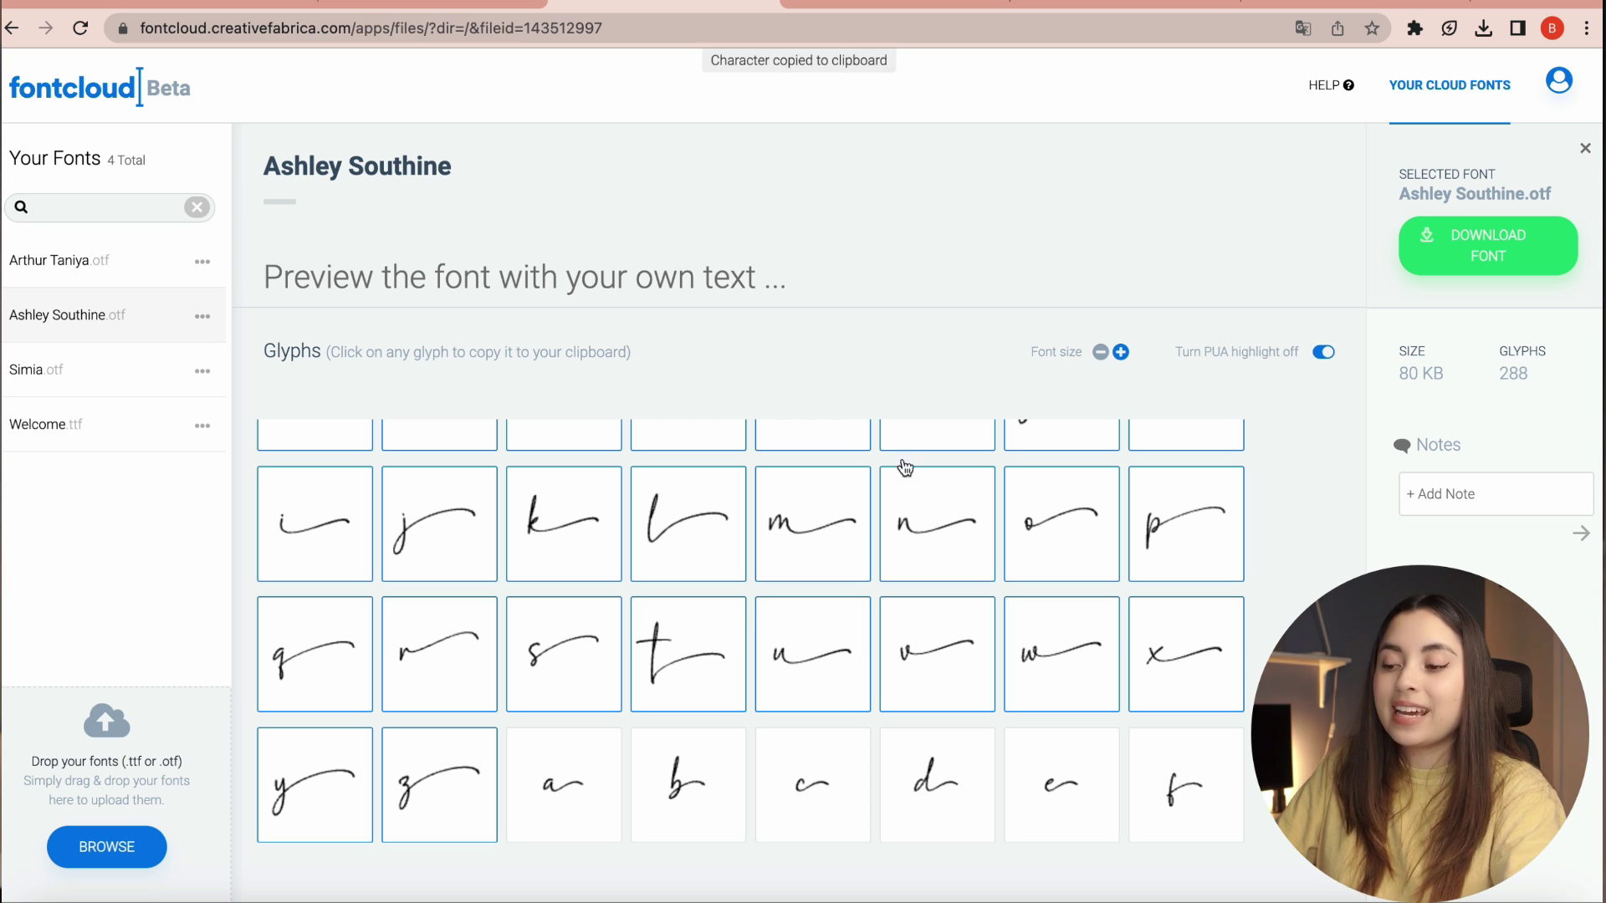
Switch to Canva, replace the last letter of the name text with the copied swash glyph, and scale the text down.
left_click(1079, 4)
double_click(1149, 499)
left_click(1158, 495)
key("BackSpace")
key("ctrl+v")
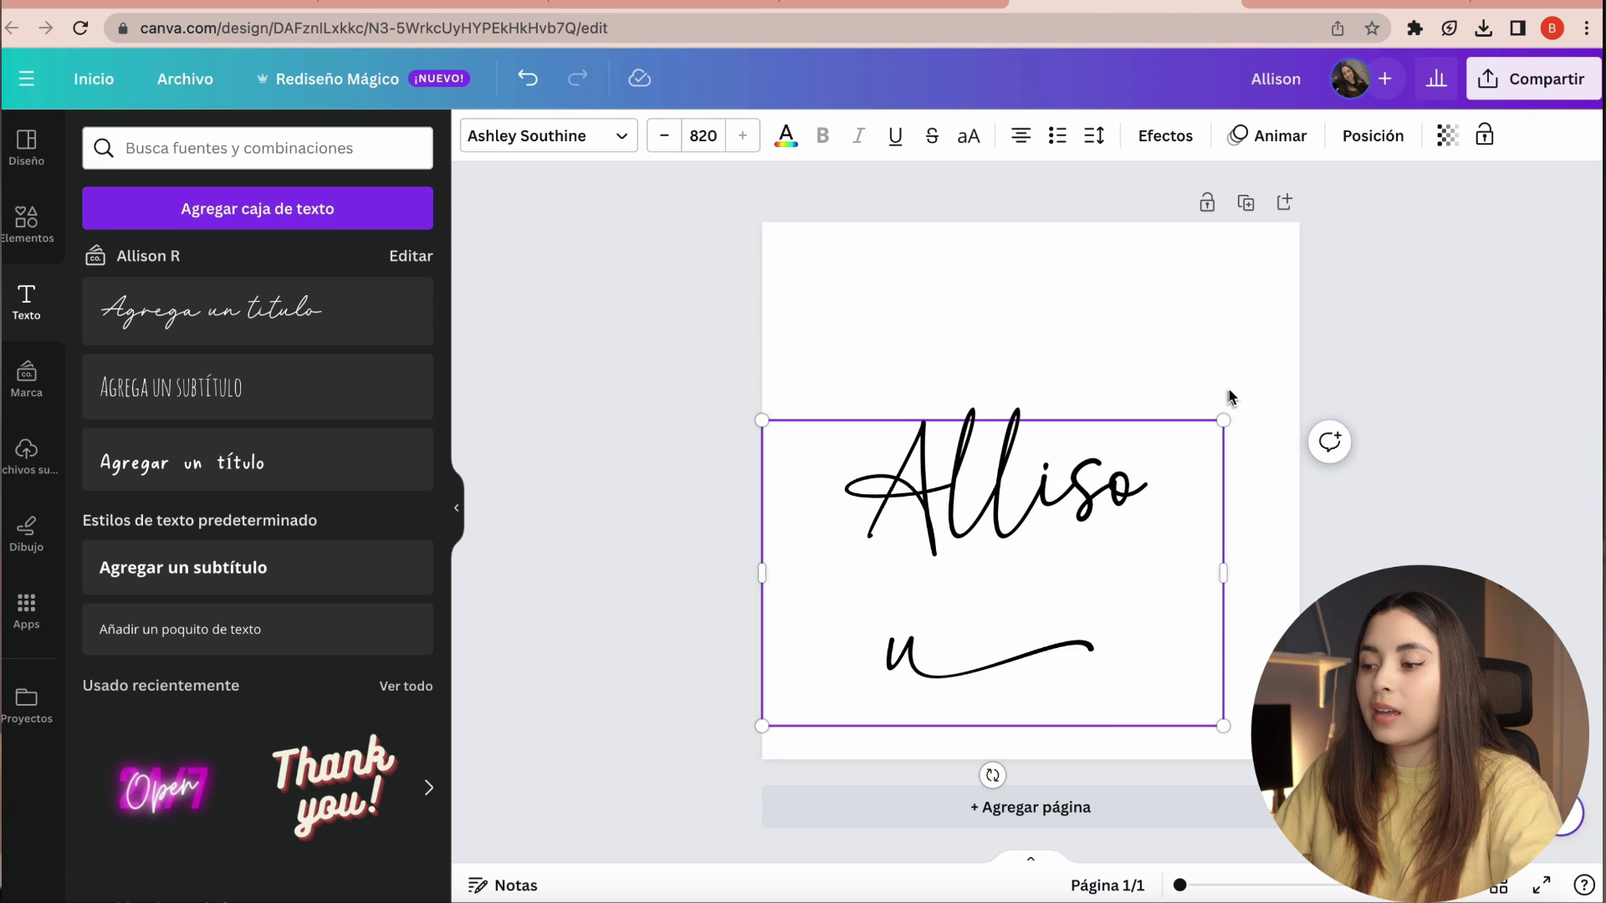
left_click_drag(1223, 420, 1065, 532)
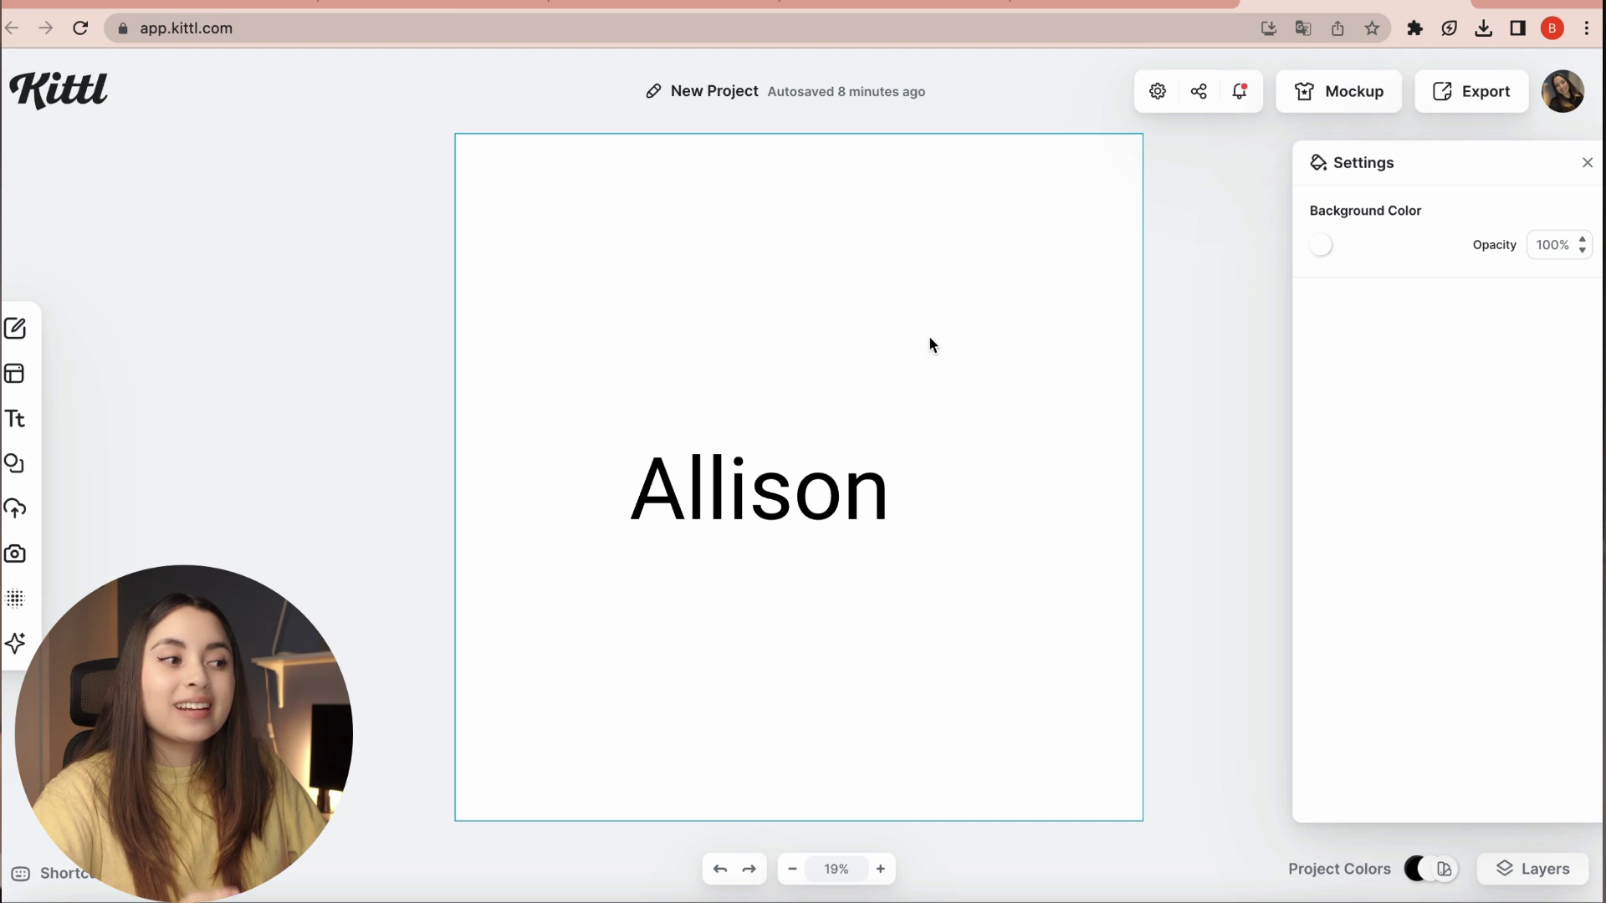
Open the Ashley Southine folder for font upload in Kittl and apply the Ashley Soue typeface to the name text.
left_click(753, 487)
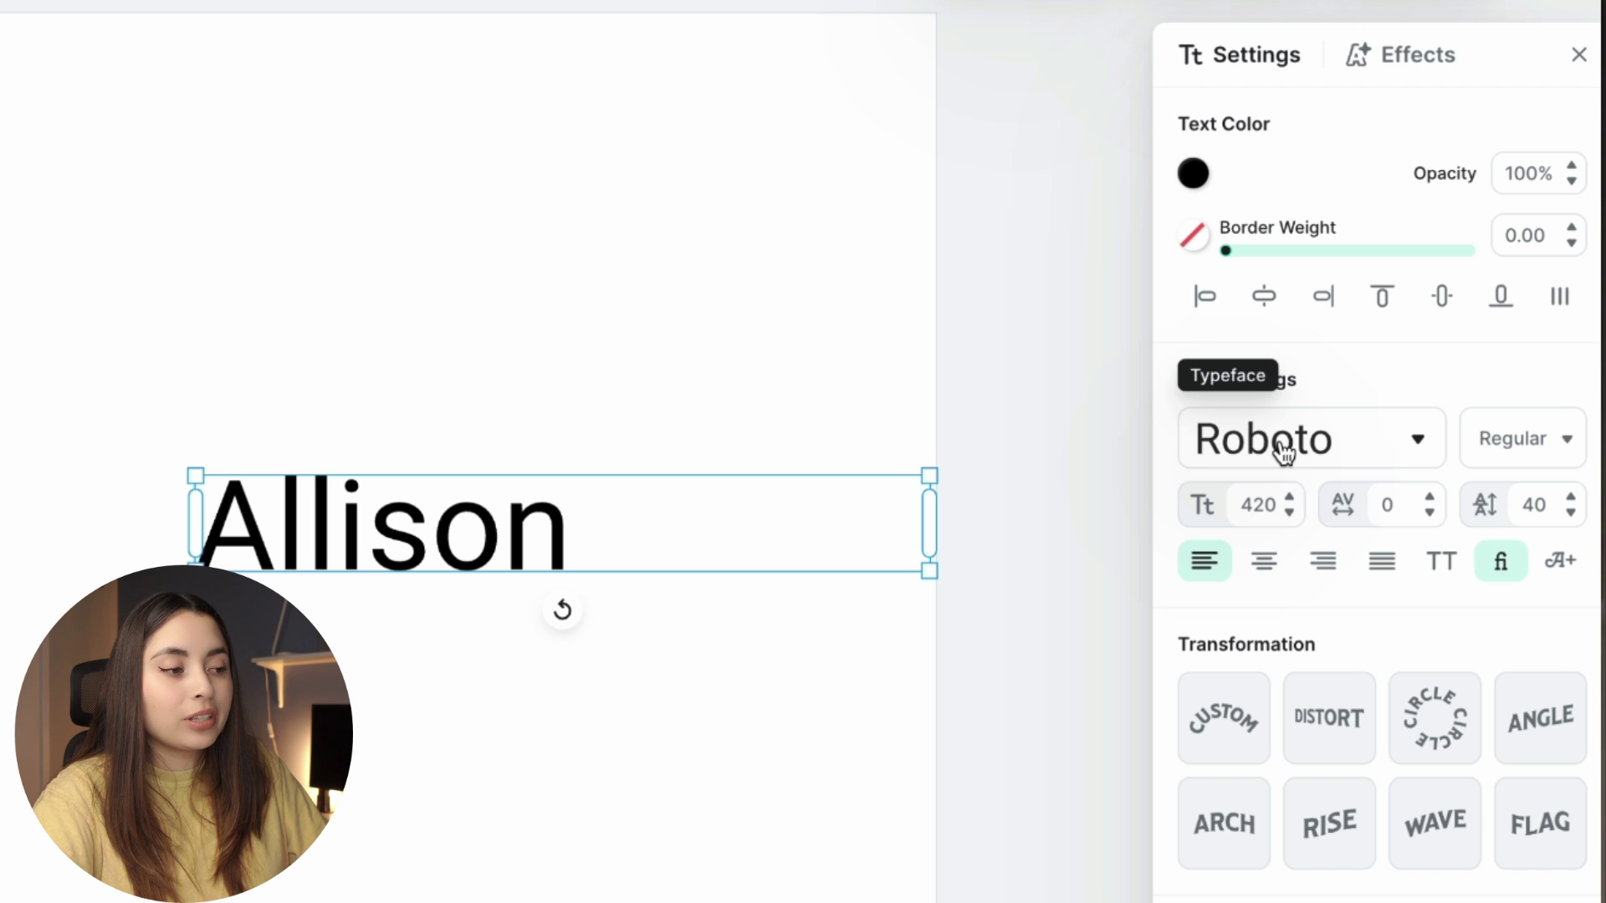
left_click(1311, 439)
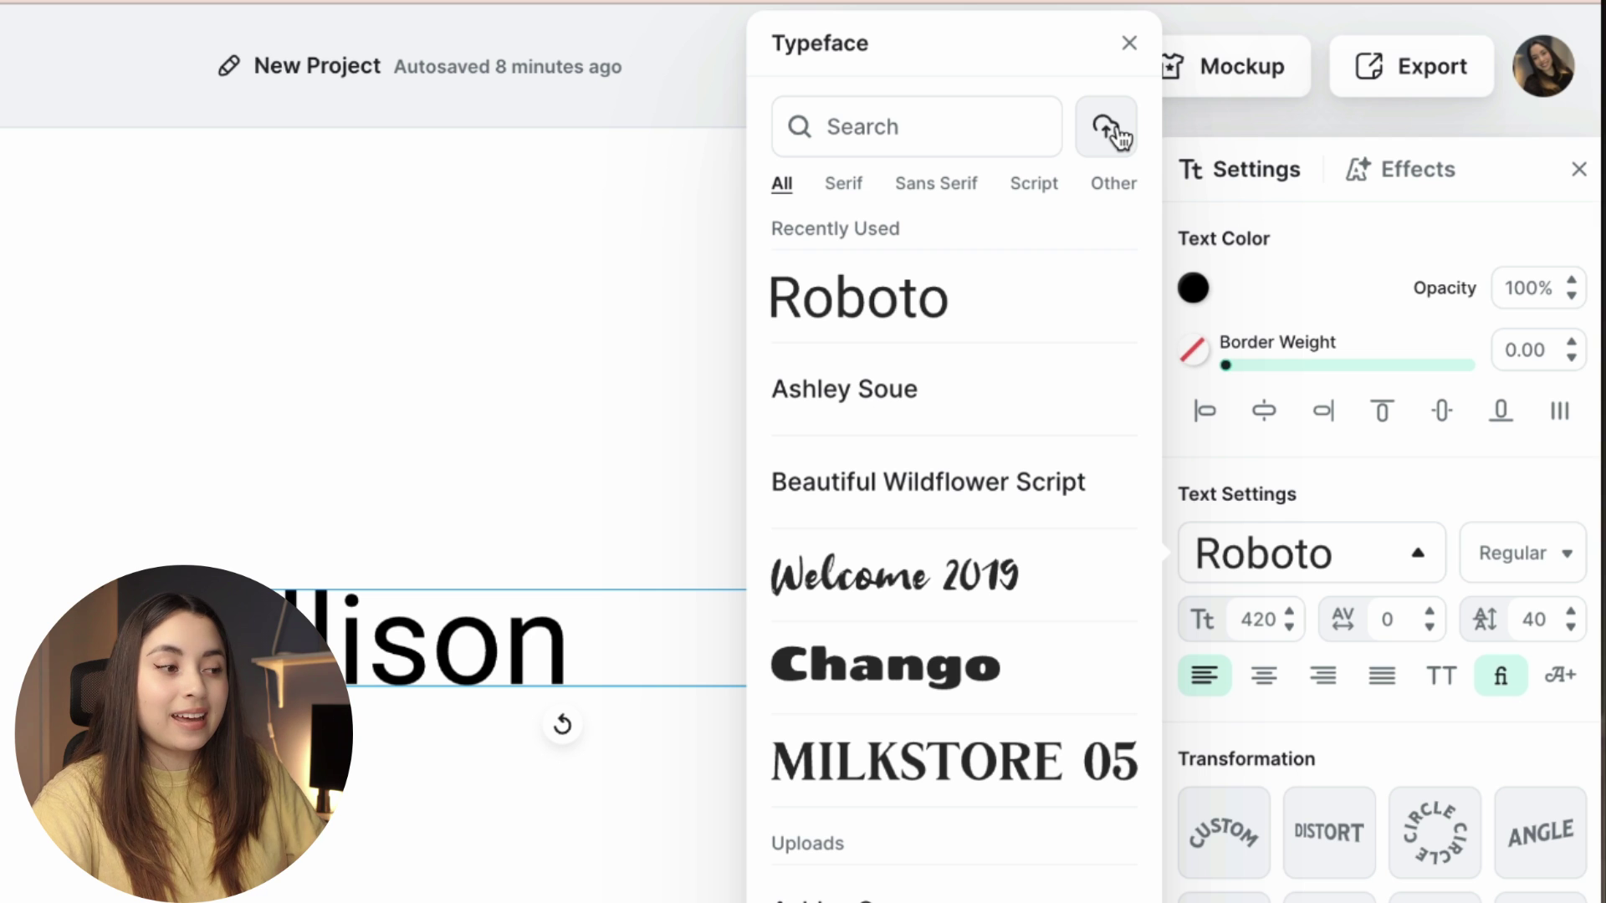
left_click(1107, 127)
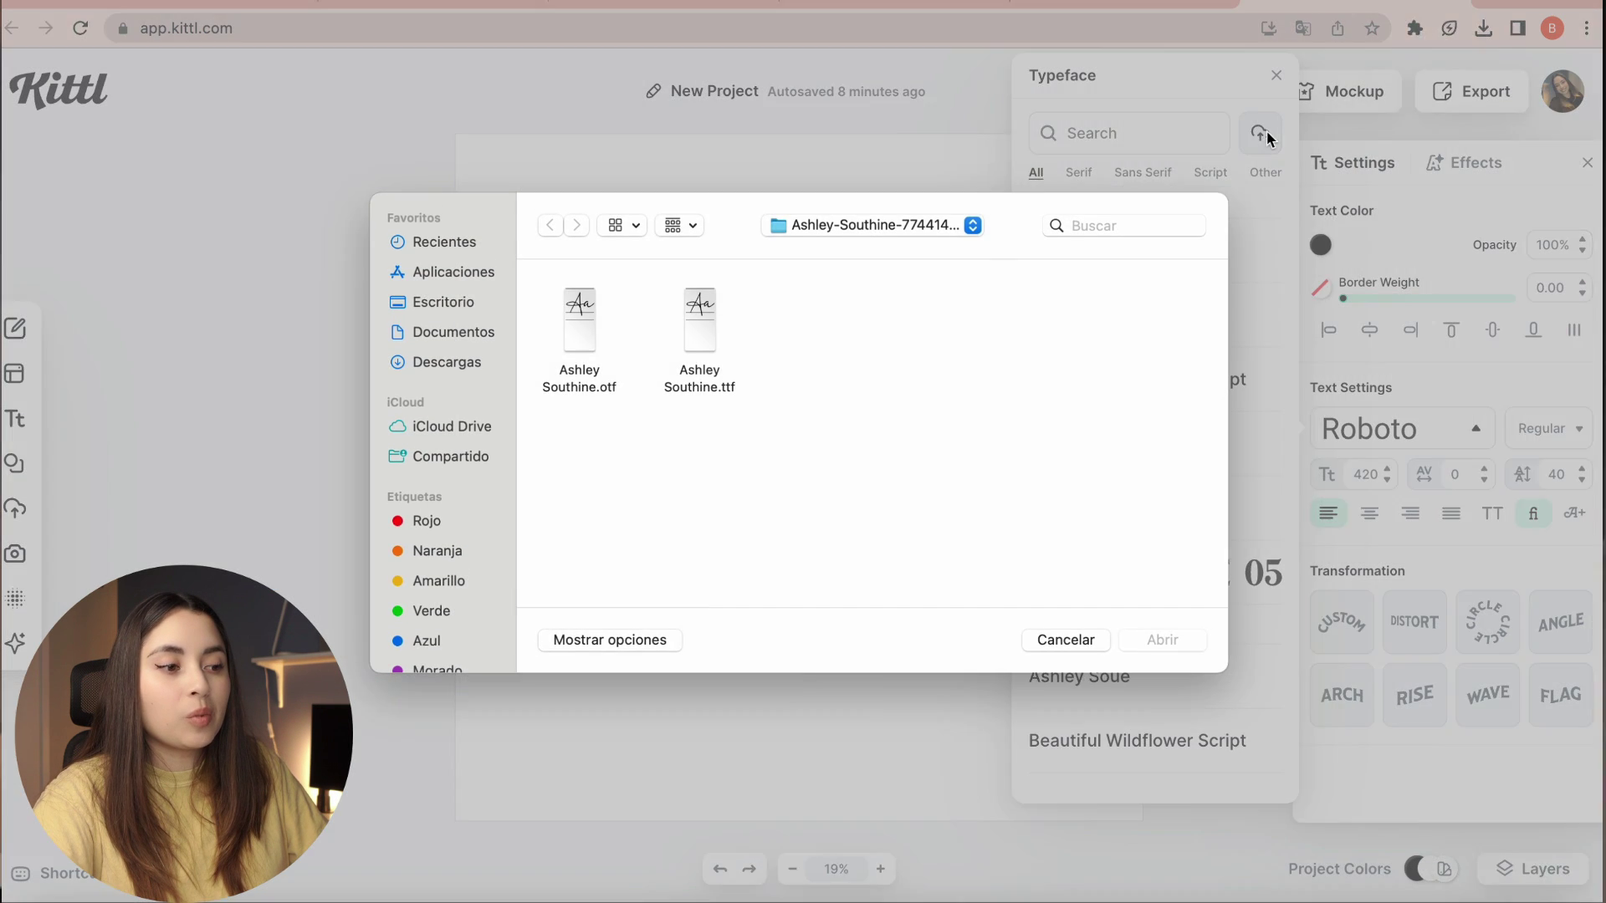
double_click(122, 374)
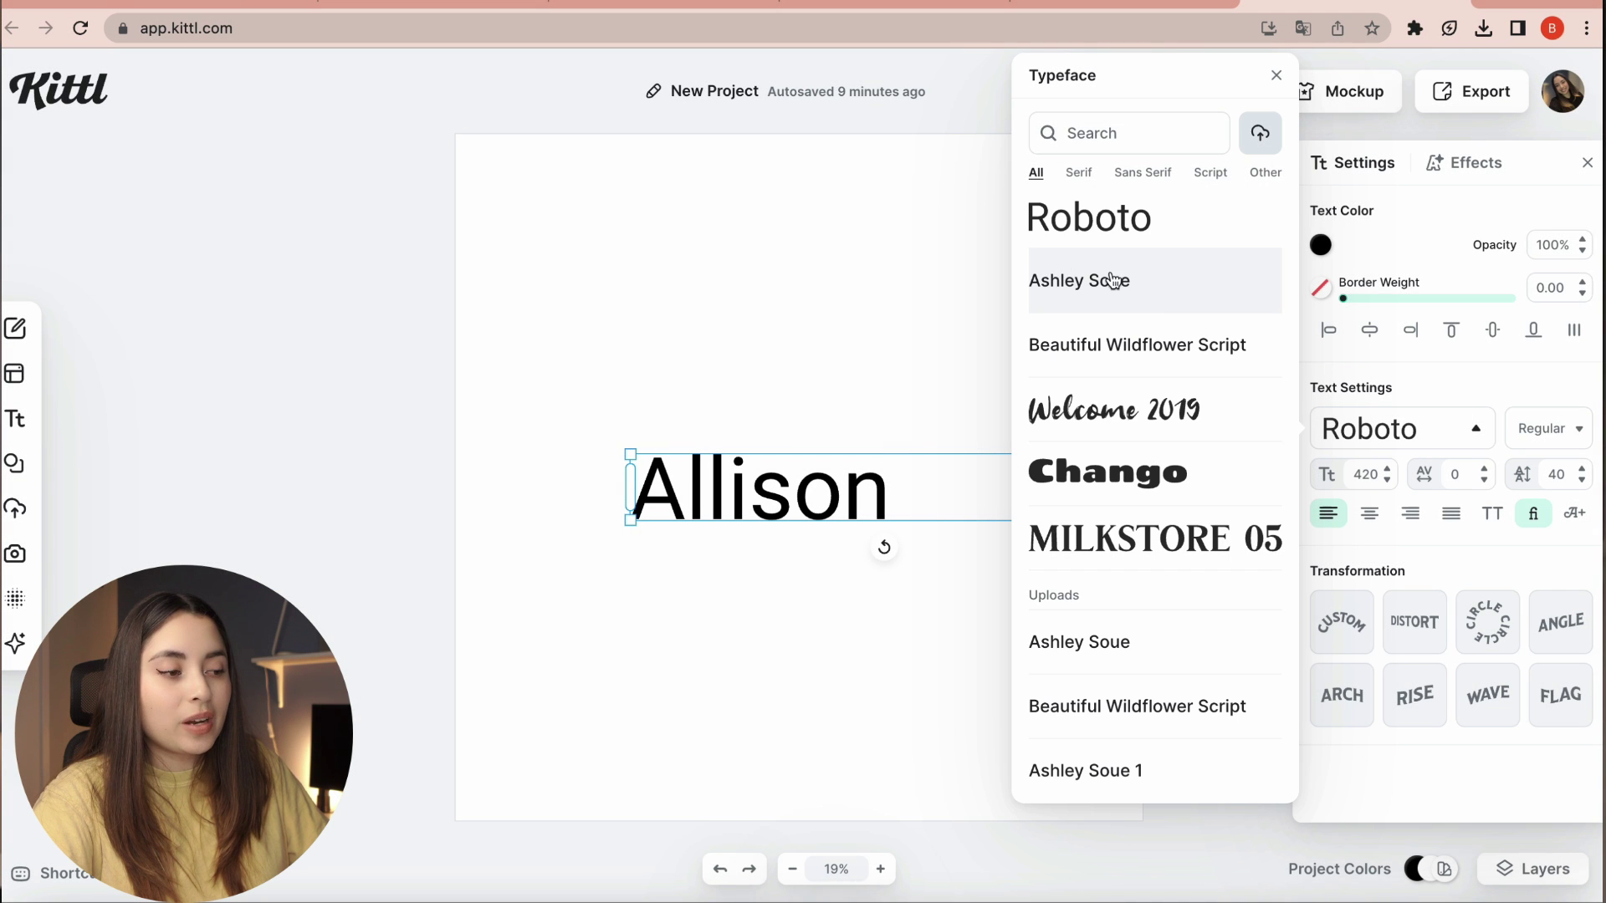
left_click(1069, 288)
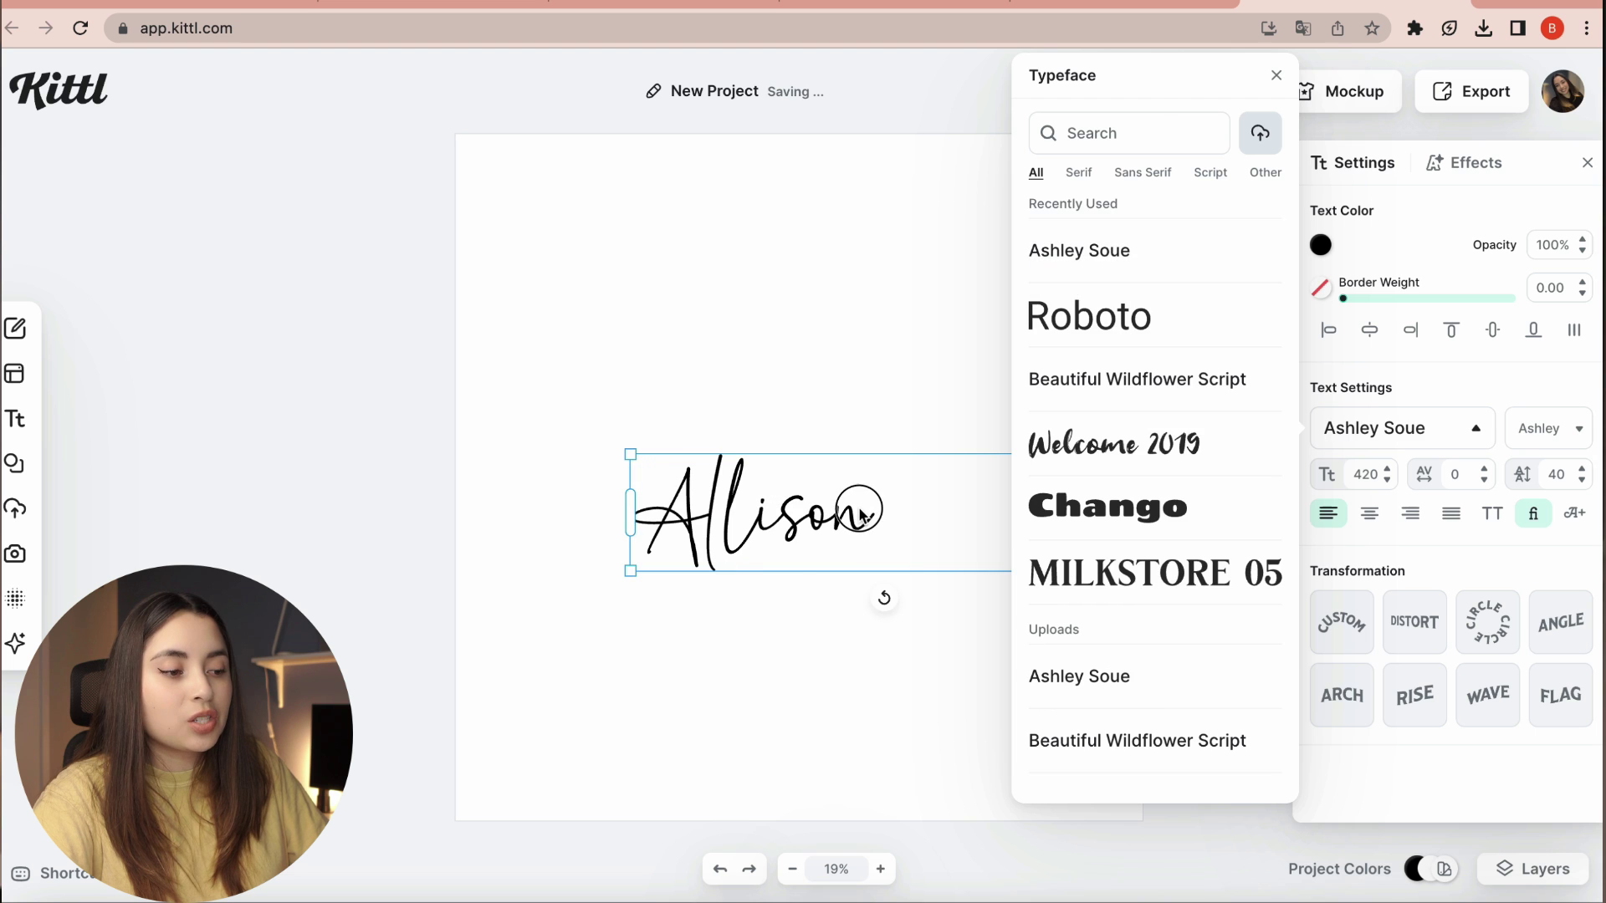
Insert the lowercase n glyph with the long ending swash from the Ashley Soue glyphs at the end of the name text.
key("Escape")
left_click(824, 527)
double_click(824, 526)
left_click(889, 501)
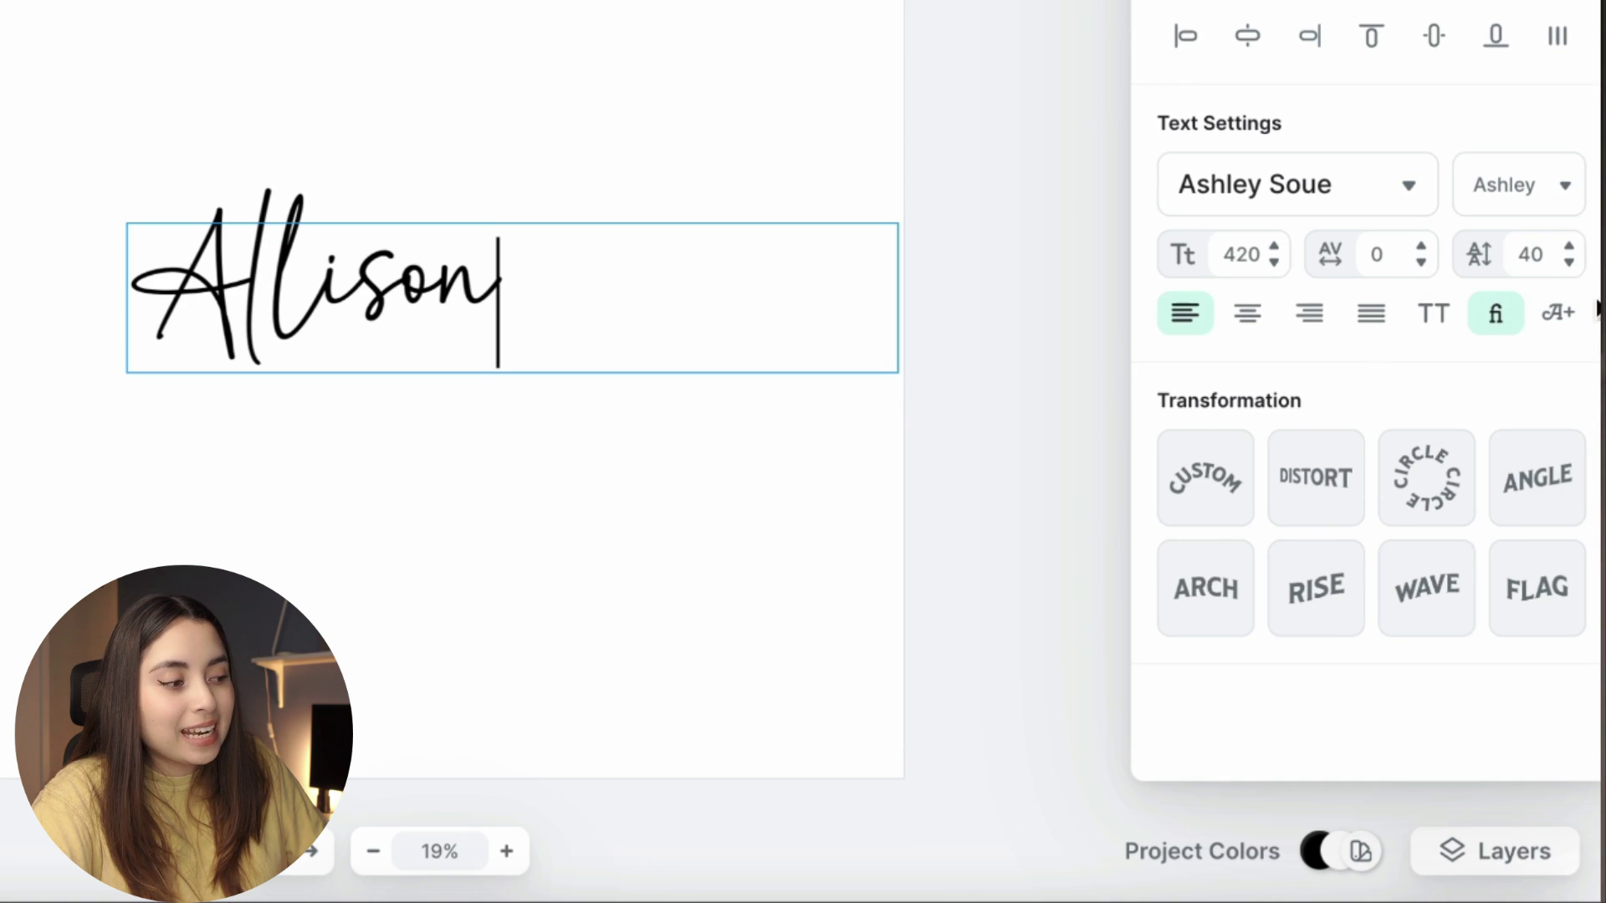
left_click(1559, 318)
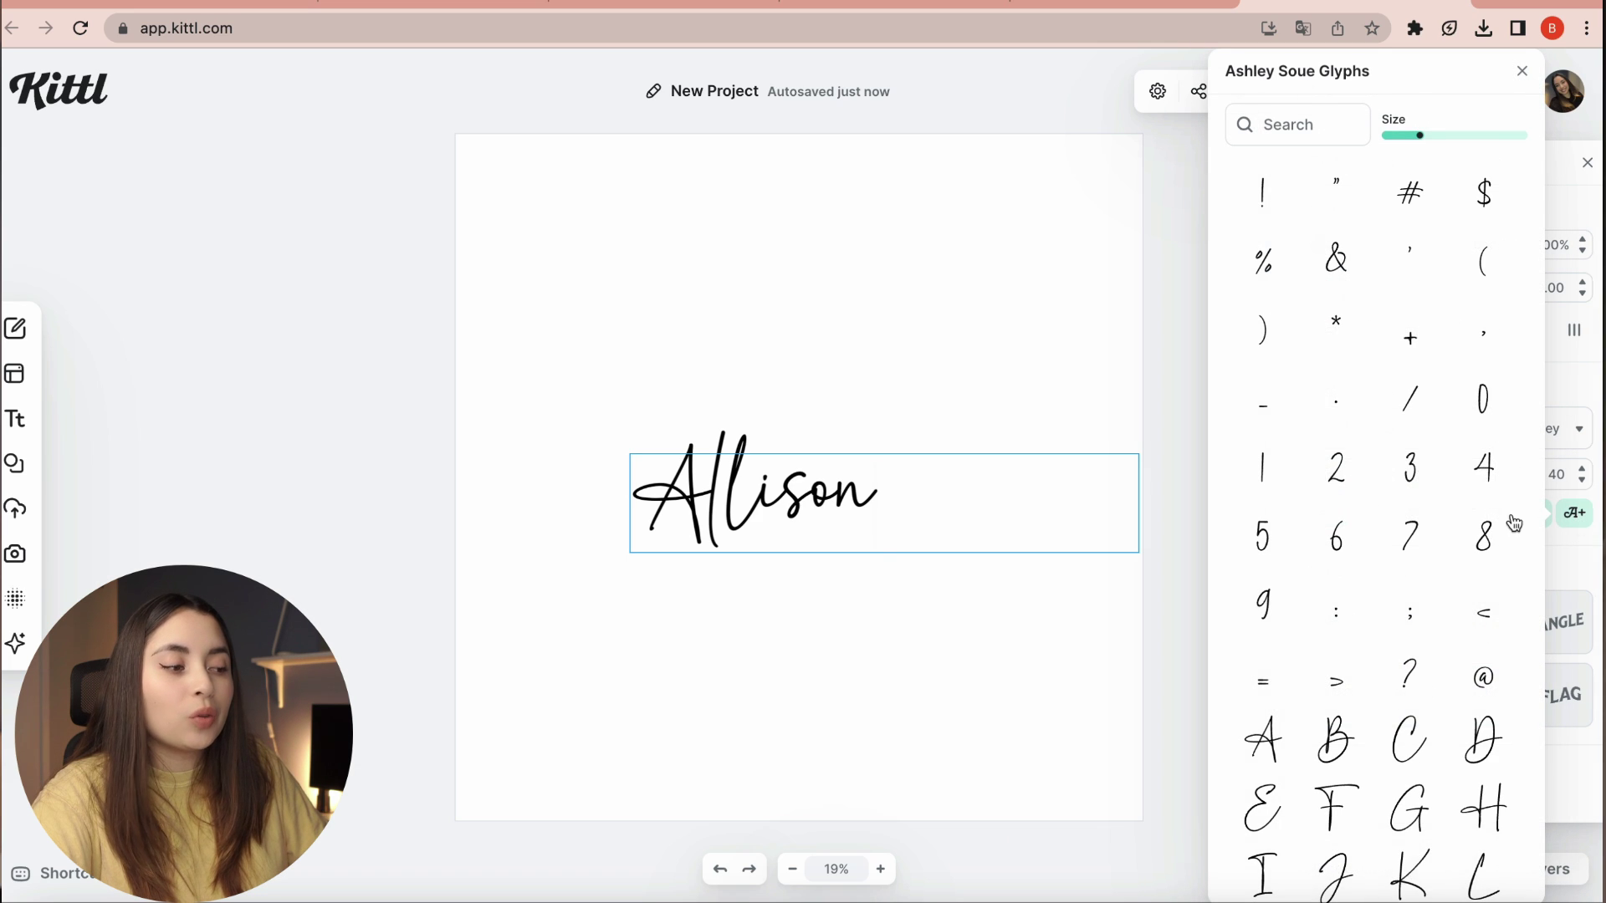
scroll(1408, 500, "down", 10)
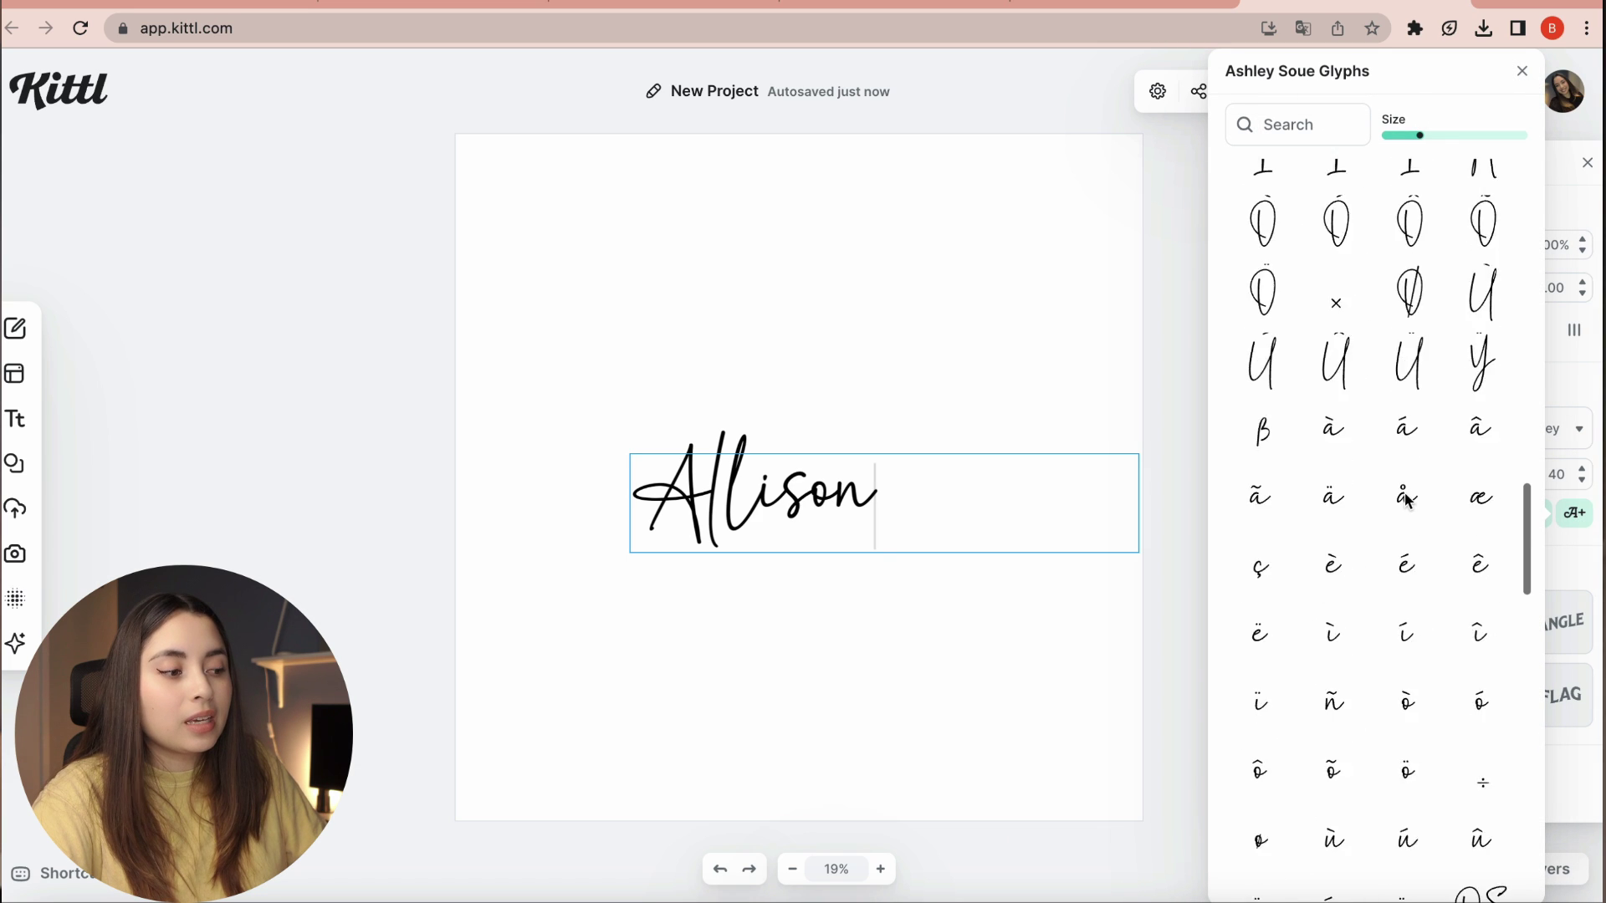
scroll(1407, 500, "down", 15)
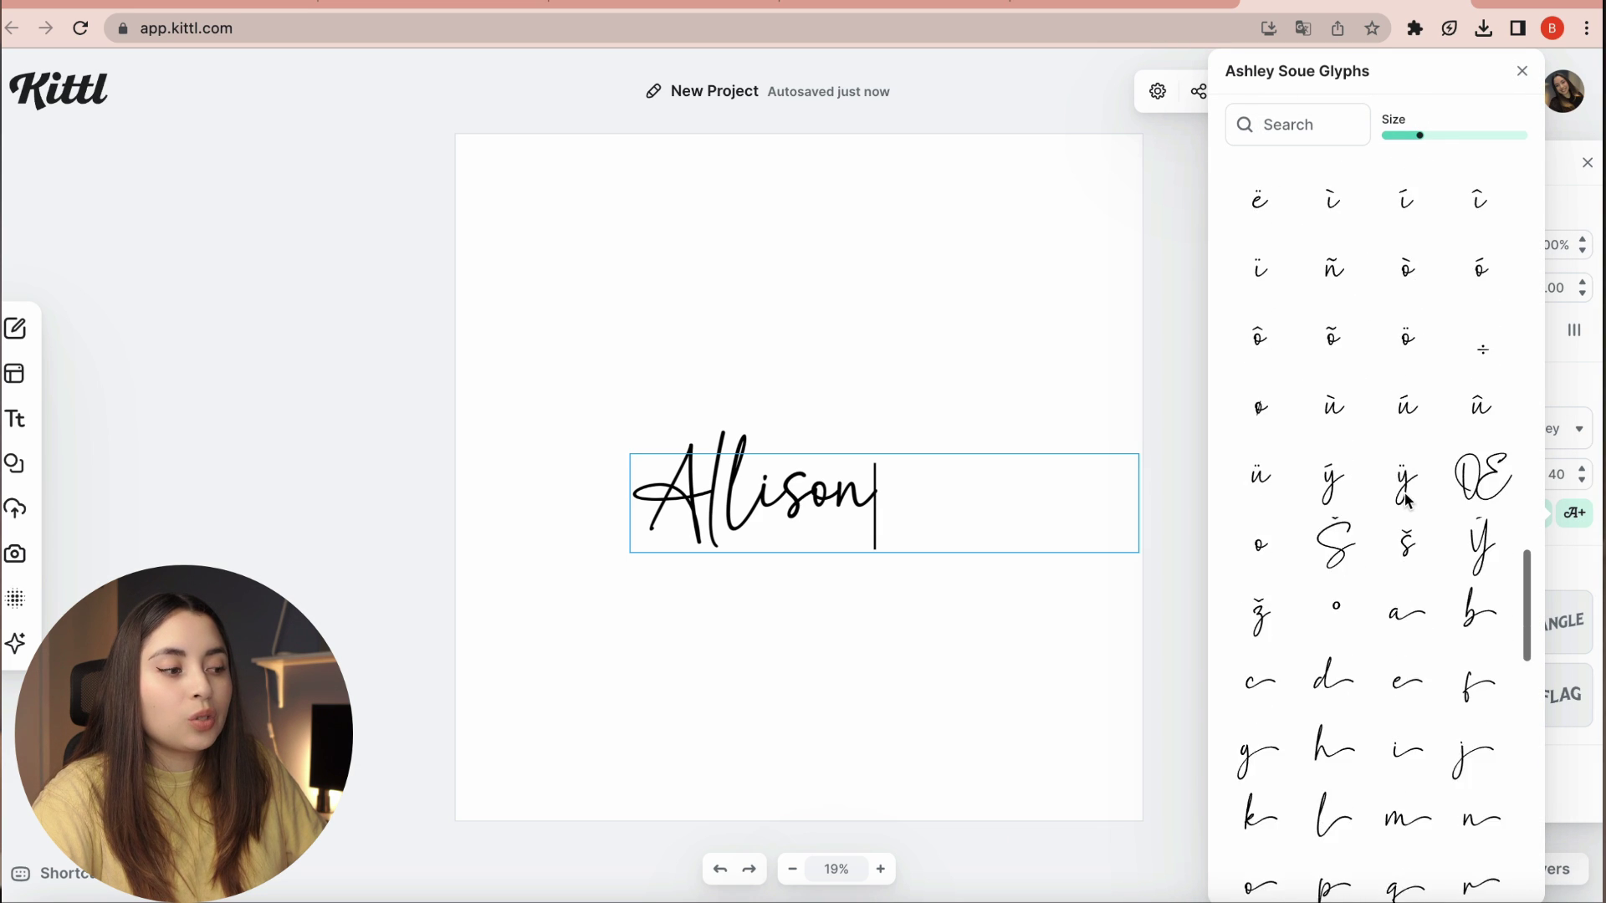
scroll(1405, 500, "down", 5)
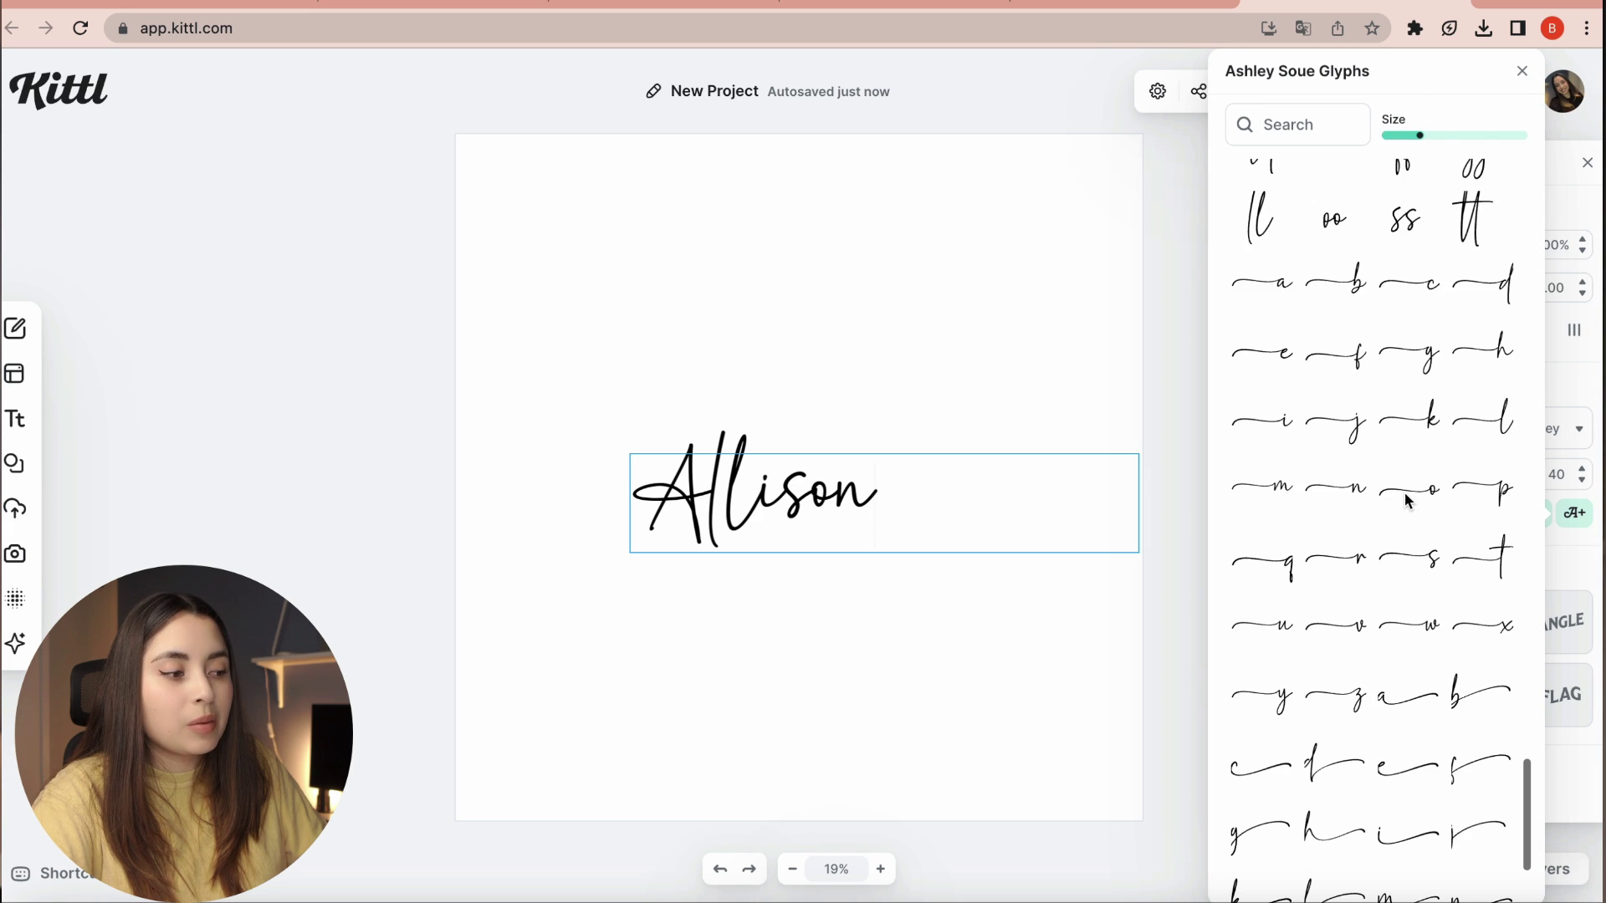
left_click(1354, 495)
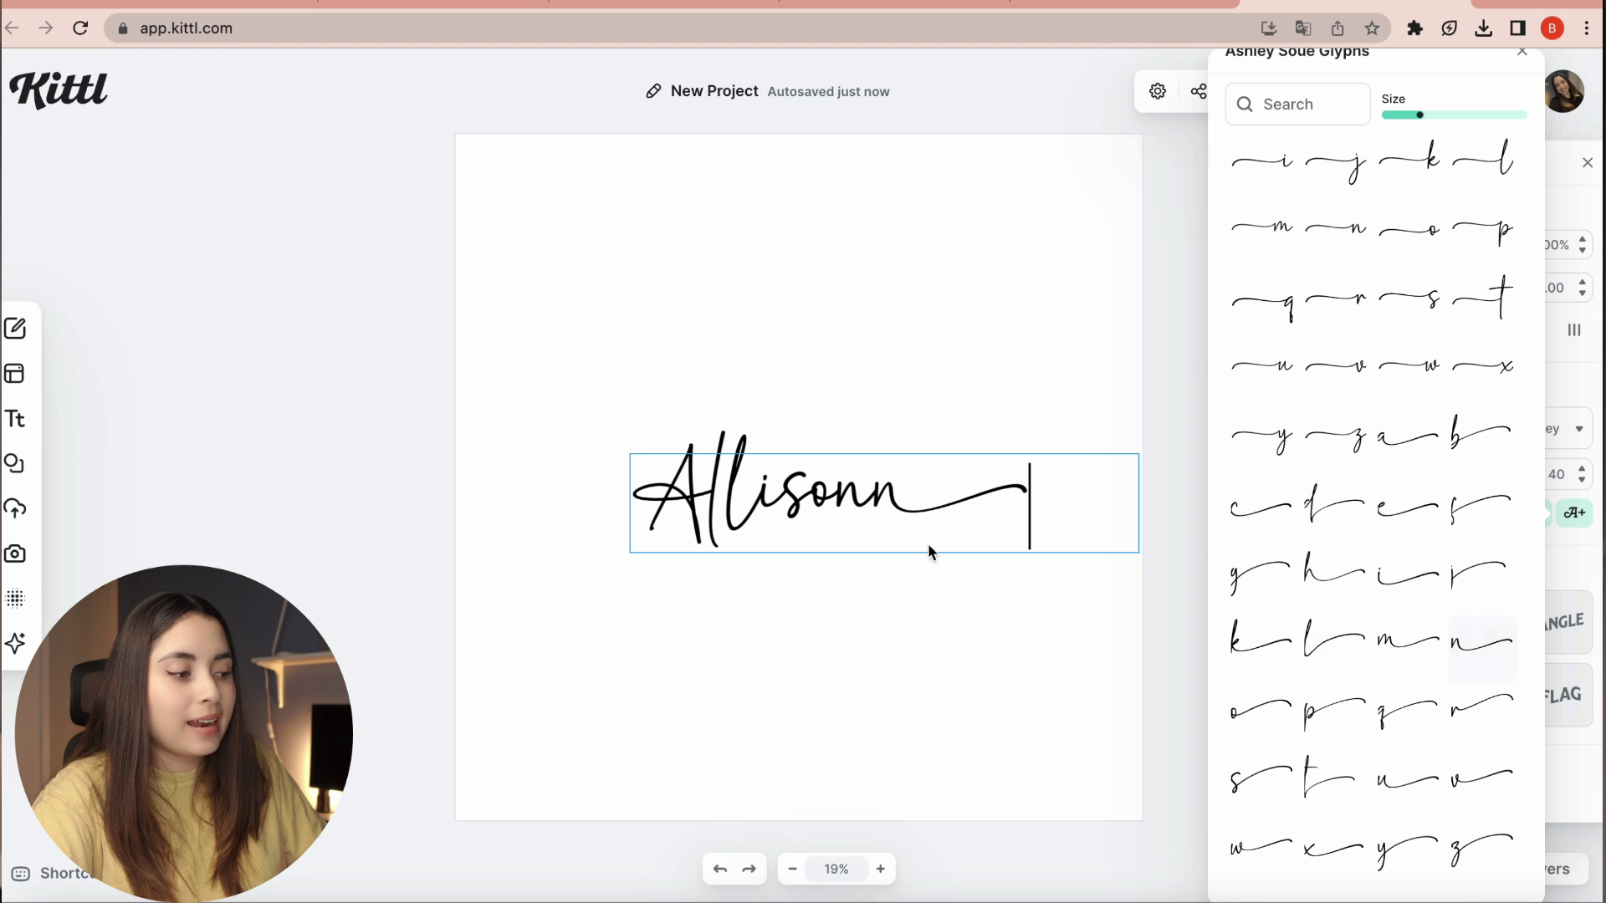
key("Escape")
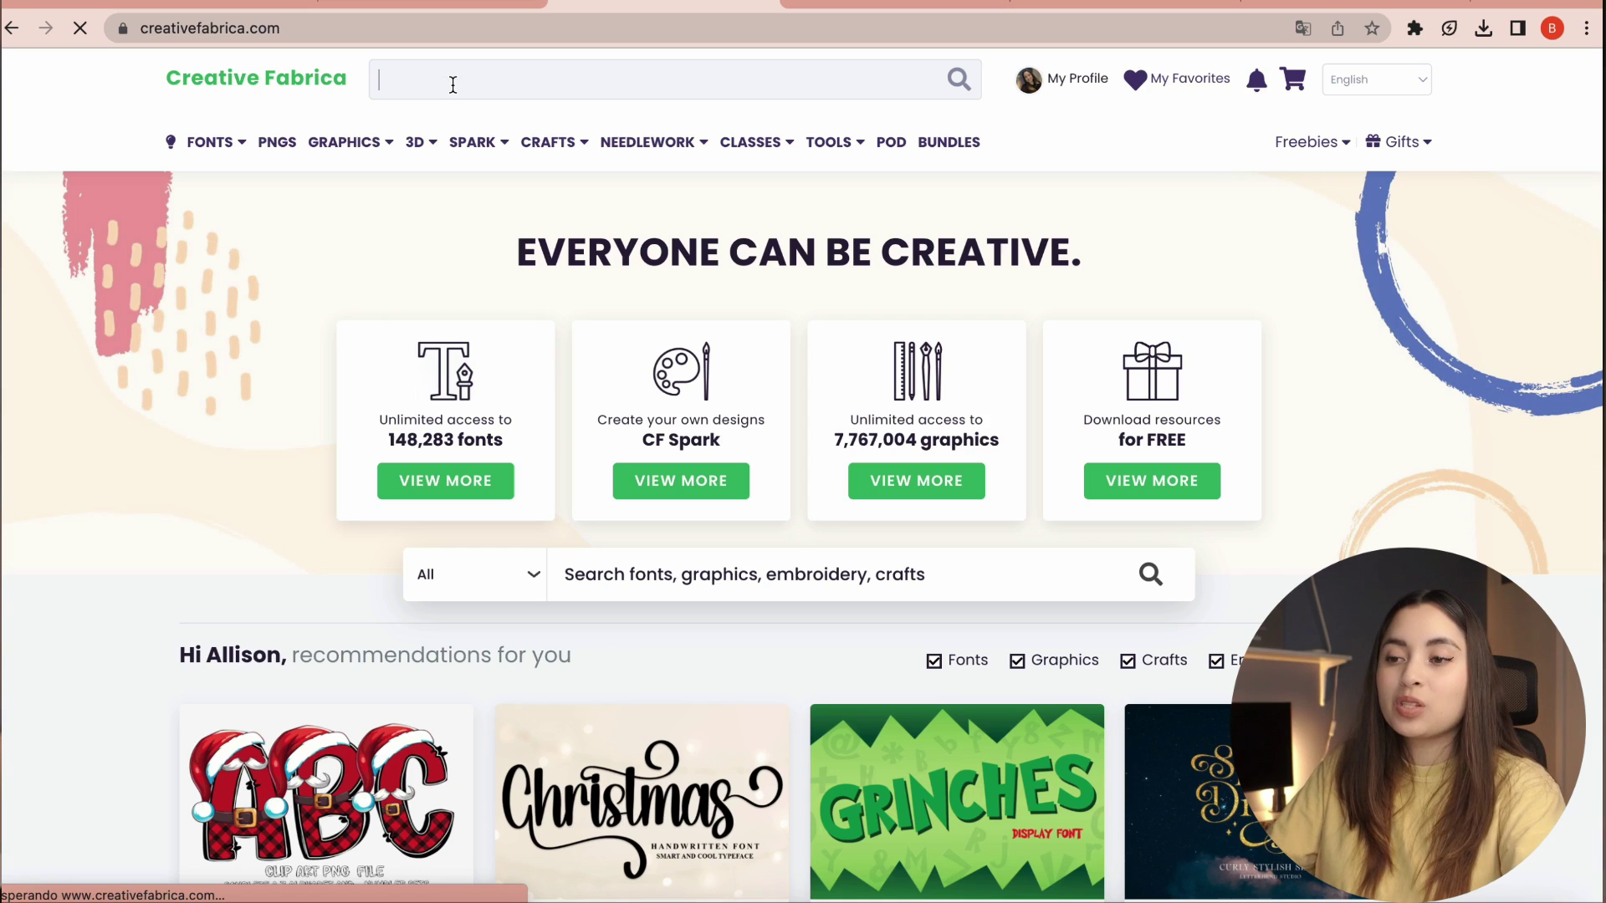
Switch to Creative Fabrica and search for "alphabet christmas".
type("alphabet chrisxtma")
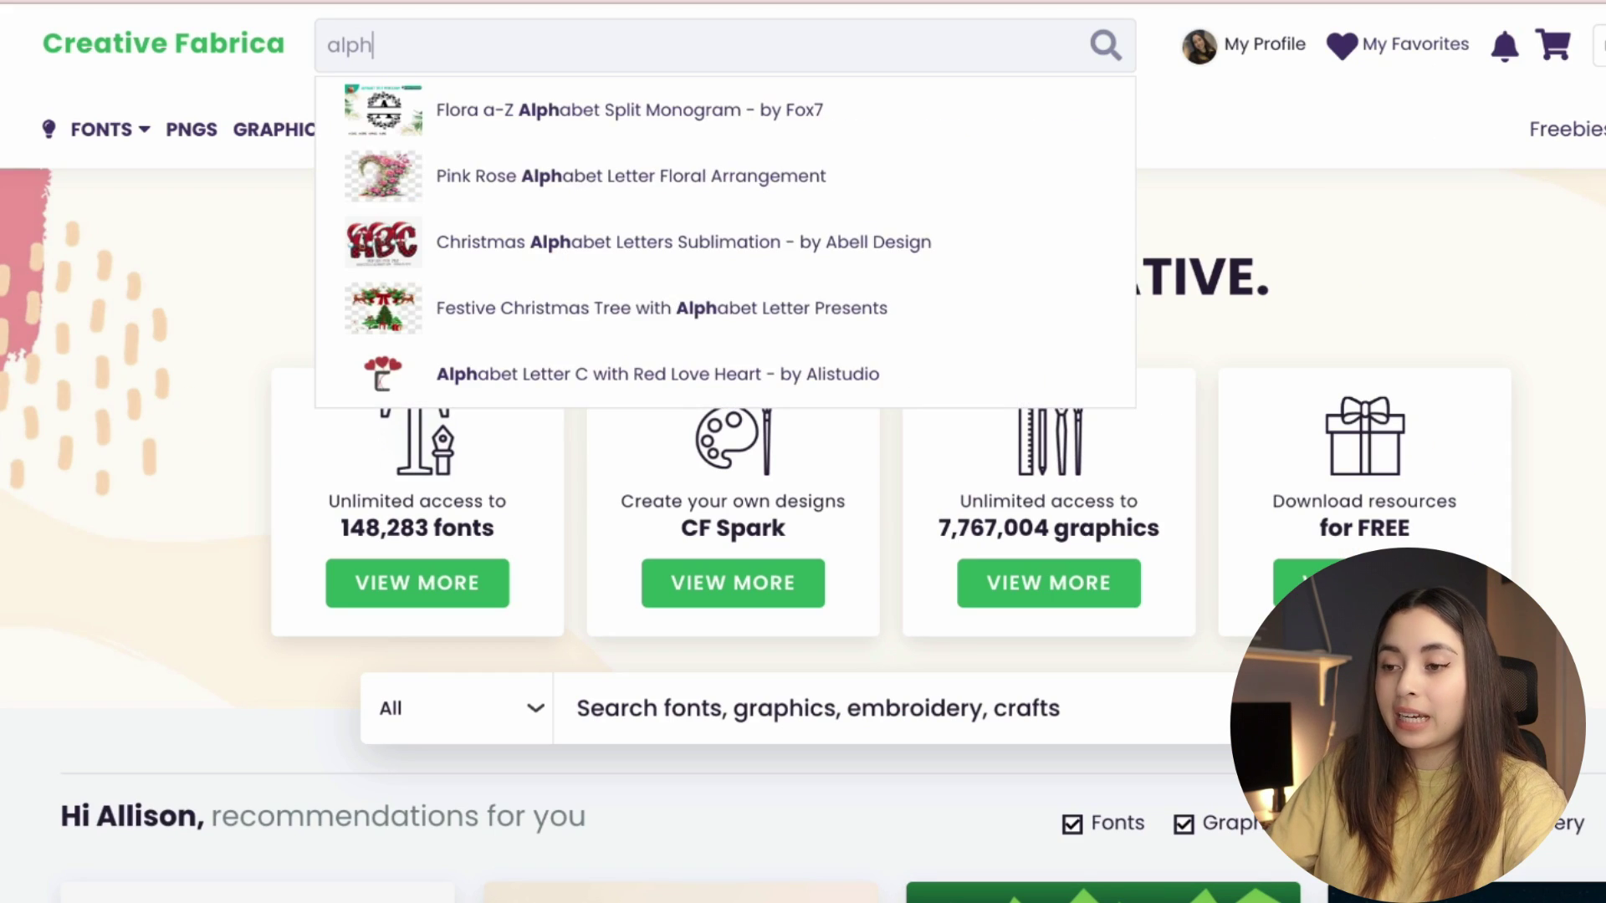
key("BackSpace")
key("BackSpace")
key("BackSpace")
key("BackSpace")
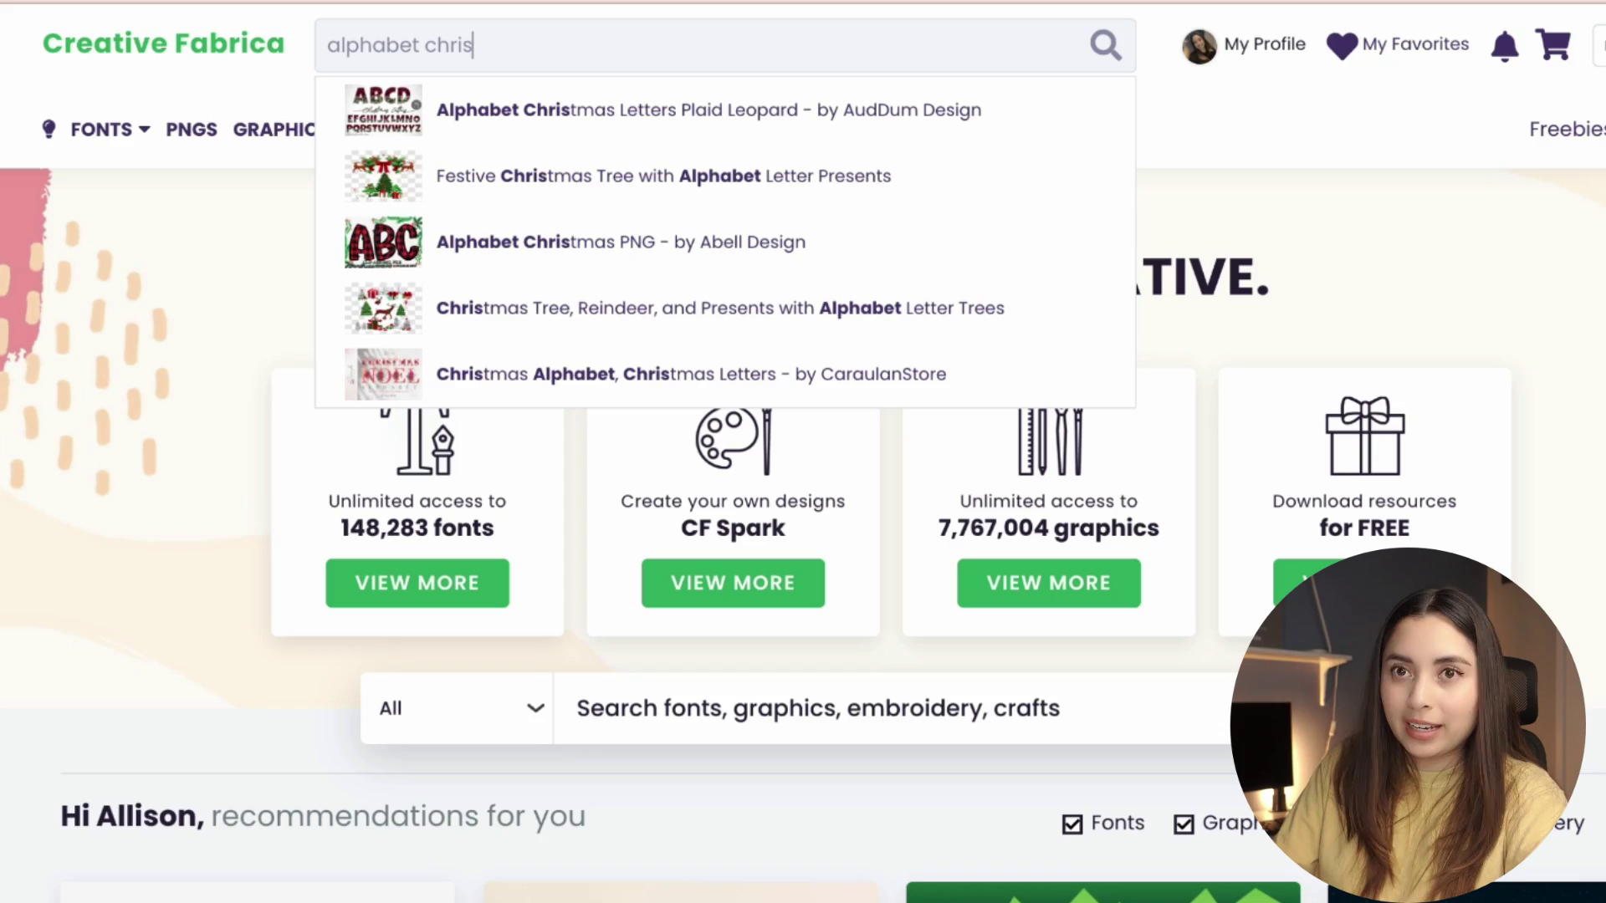
type("tmas")
key("Return")
Open the Alphabet Christmas PNG product with red plaid letters from the results and show its full letters-and-numbers preview.
scroll(853, 592, "down", 5)
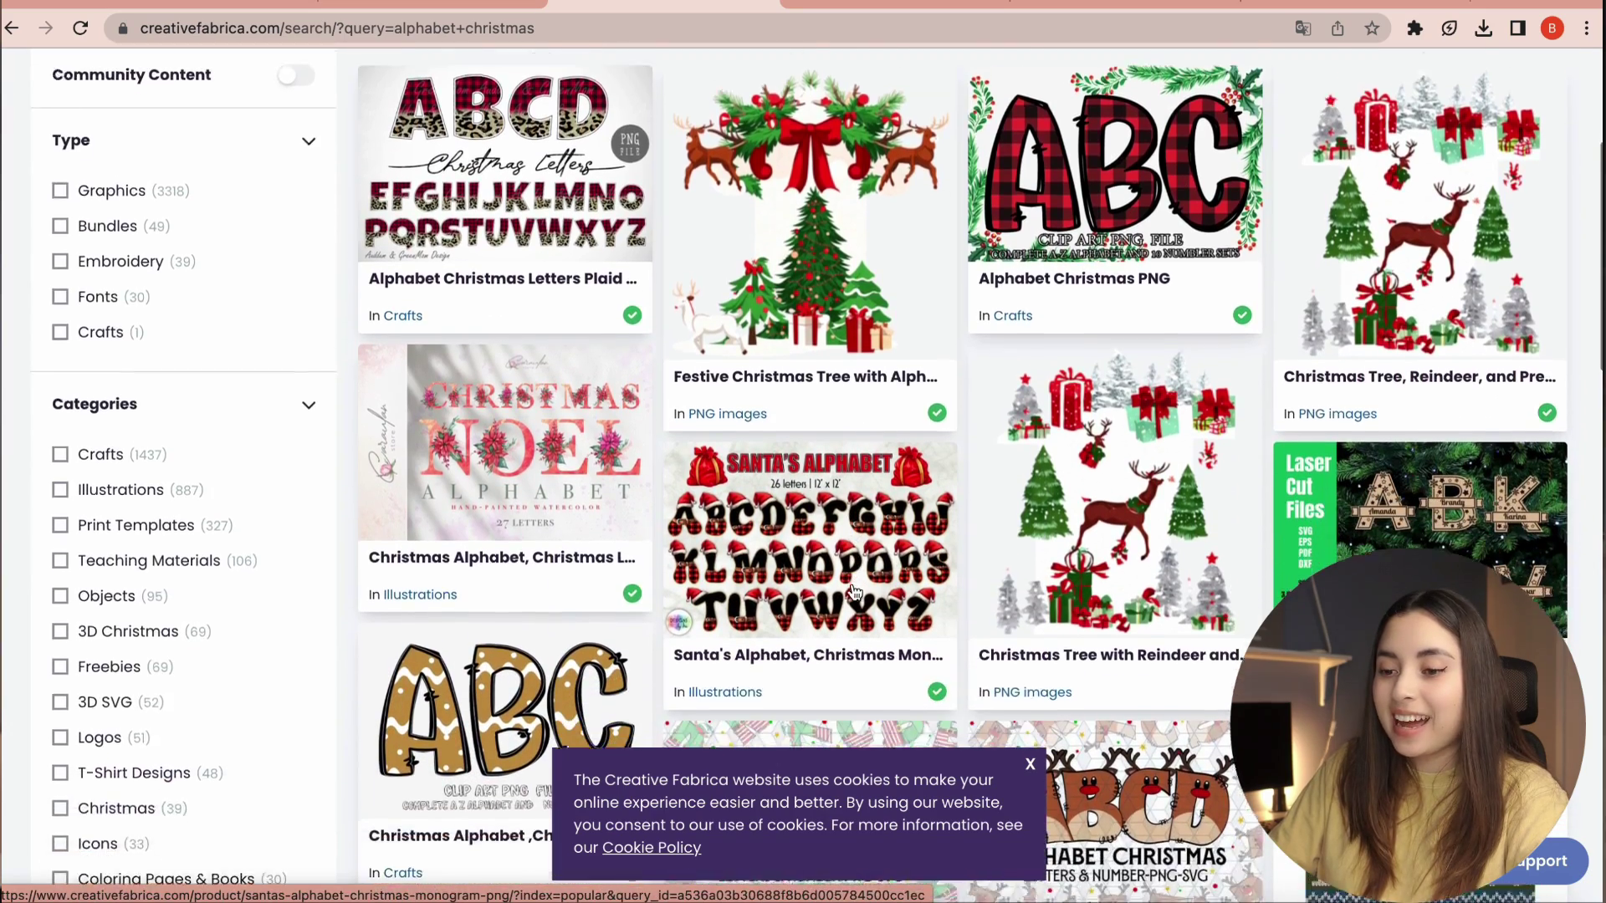
scroll(853, 592, "down", 4)
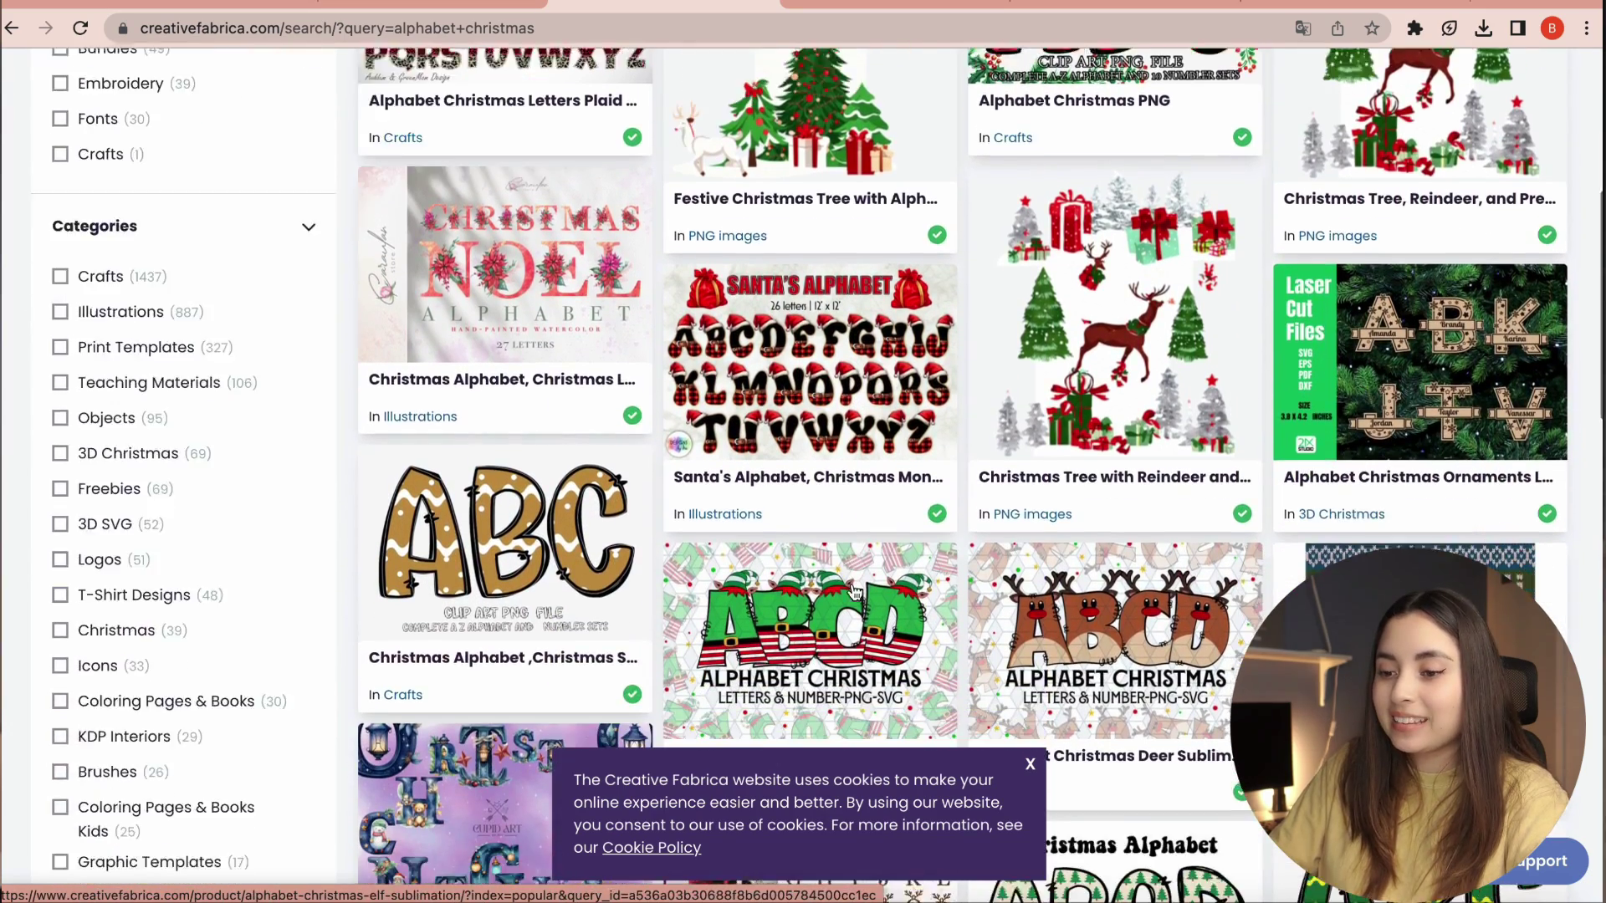
scroll(853, 592, "down", 2)
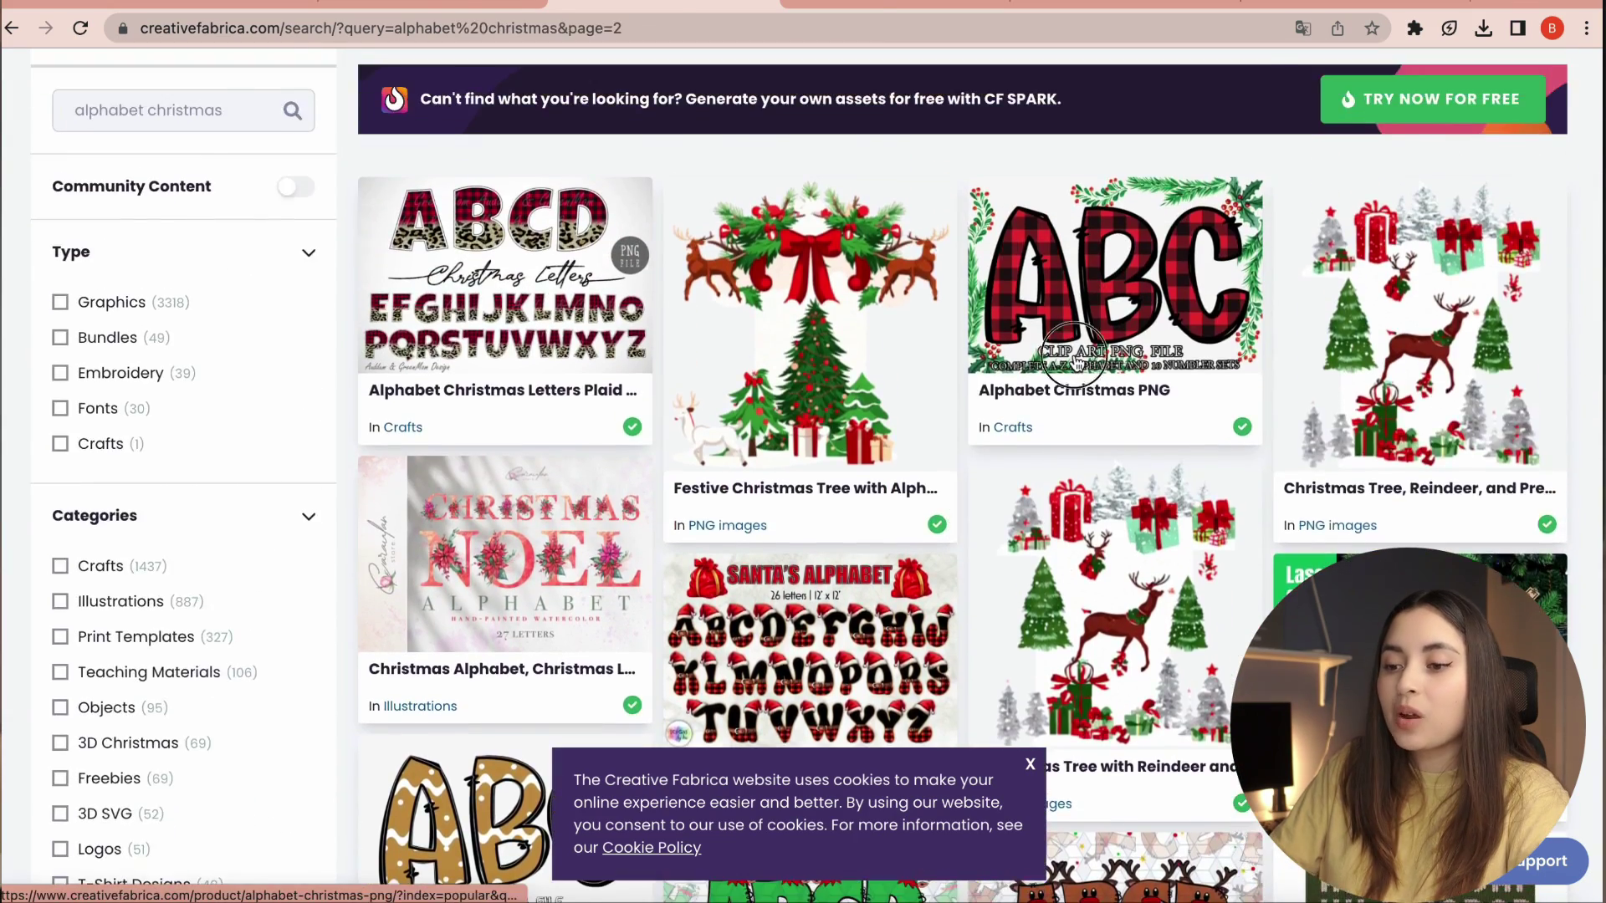
left_click(1076, 361)
scroll(886, 463, "down", 2)
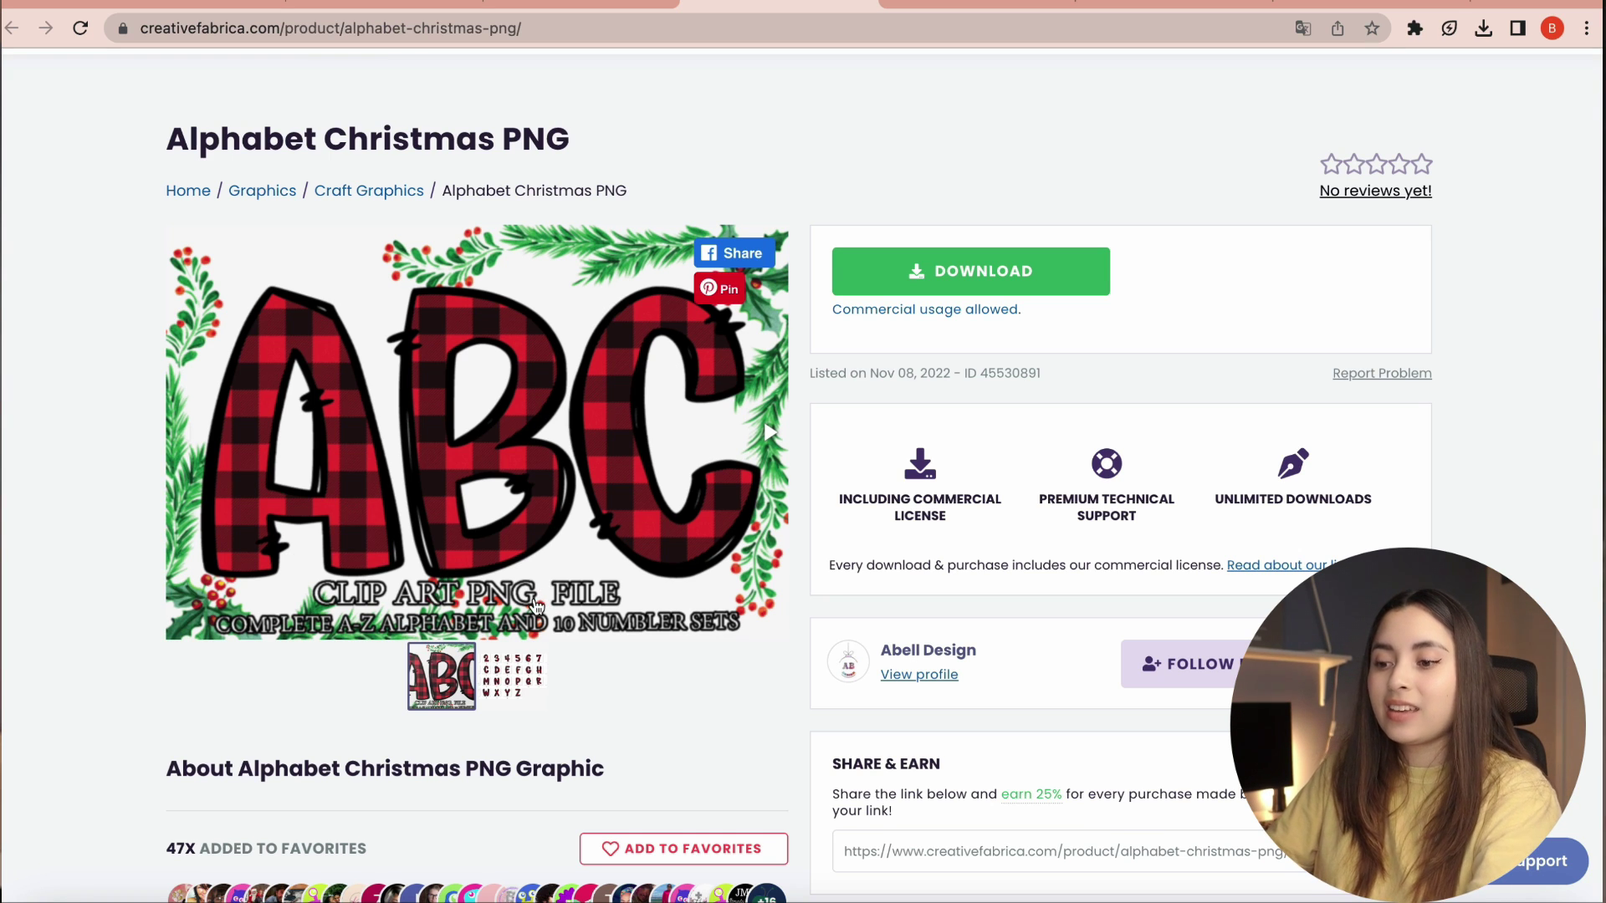
scroll(538, 605, "down", 1)
left_click(494, 643)
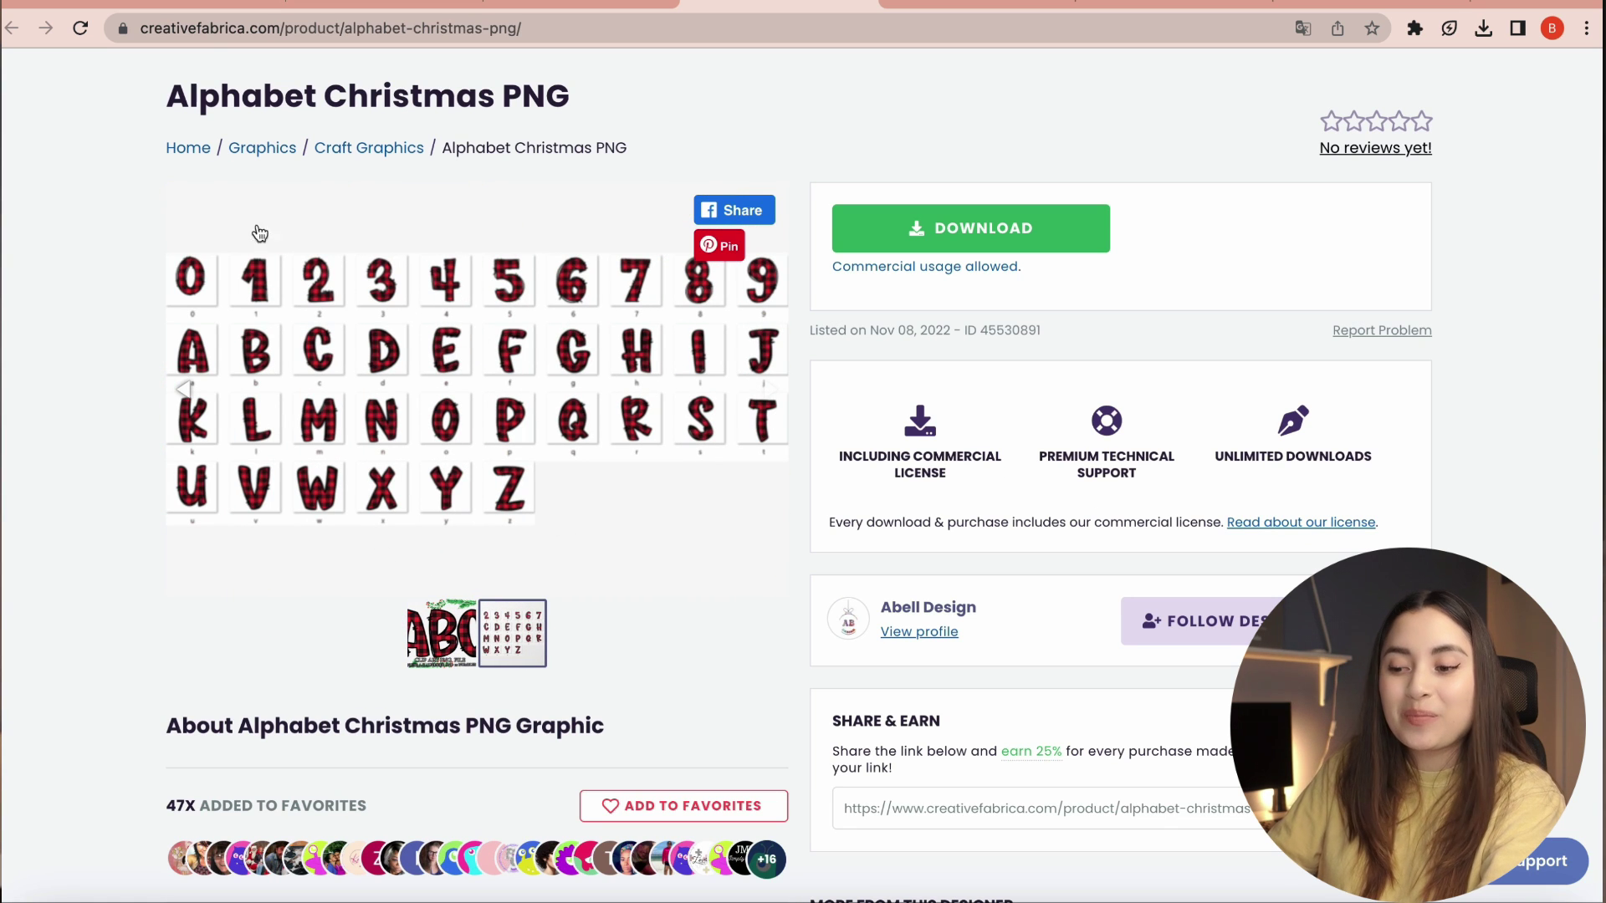
Examine the Alphabet Christmas PNG product description and switch back to the ABC preview image.
scroll(655, 408, "down", 10)
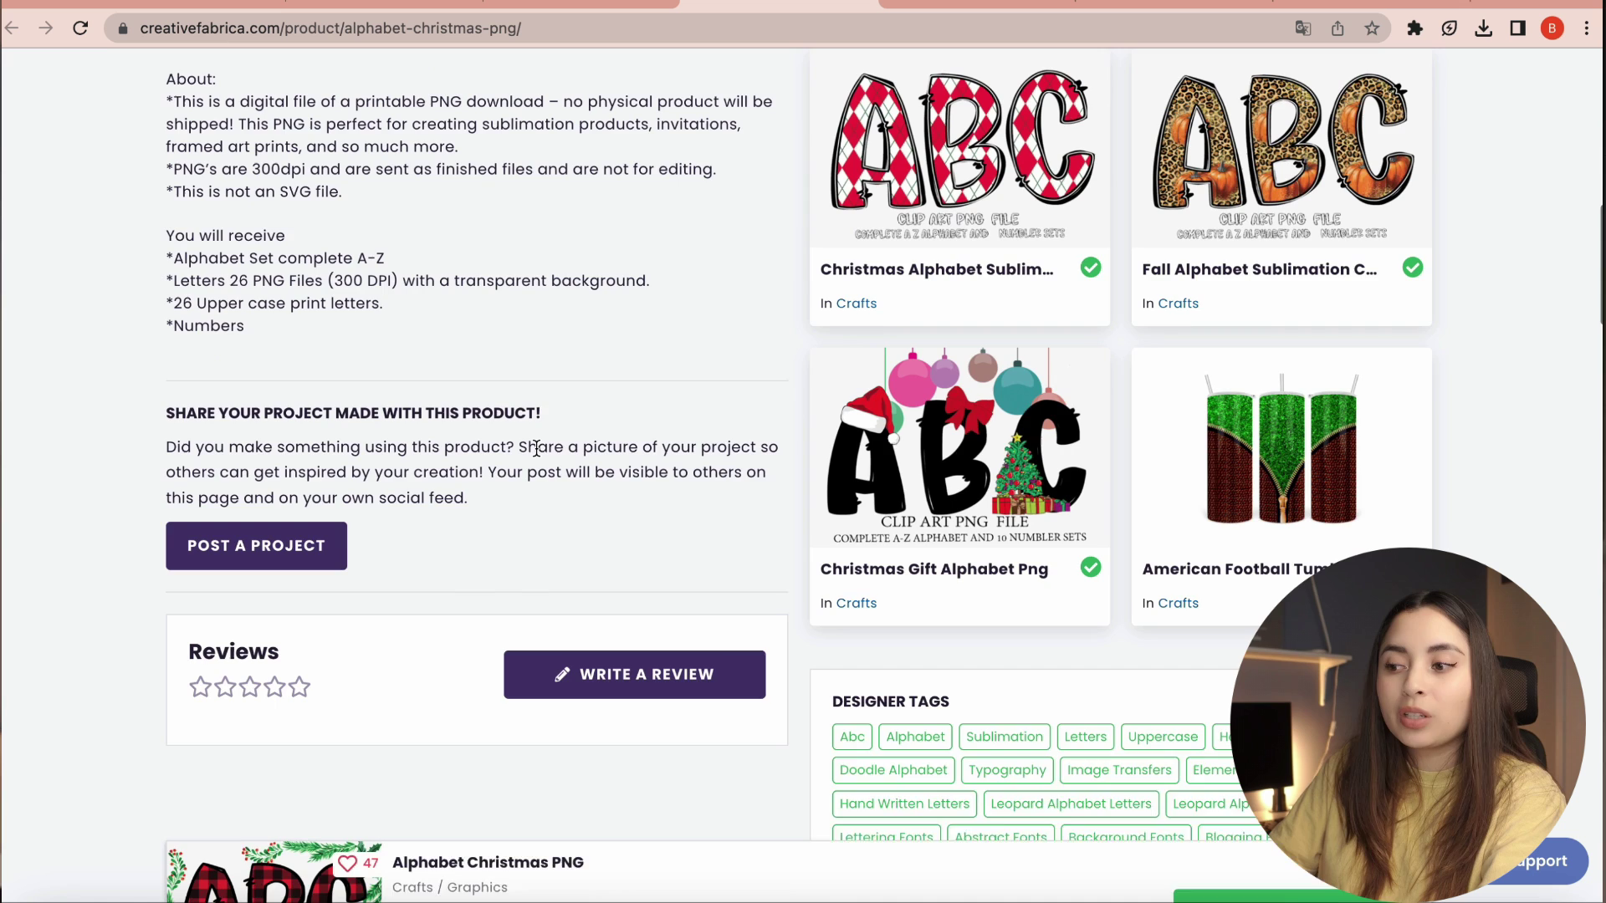
scroll(537, 455, "up", 10)
scroll(537, 454, "up", 2)
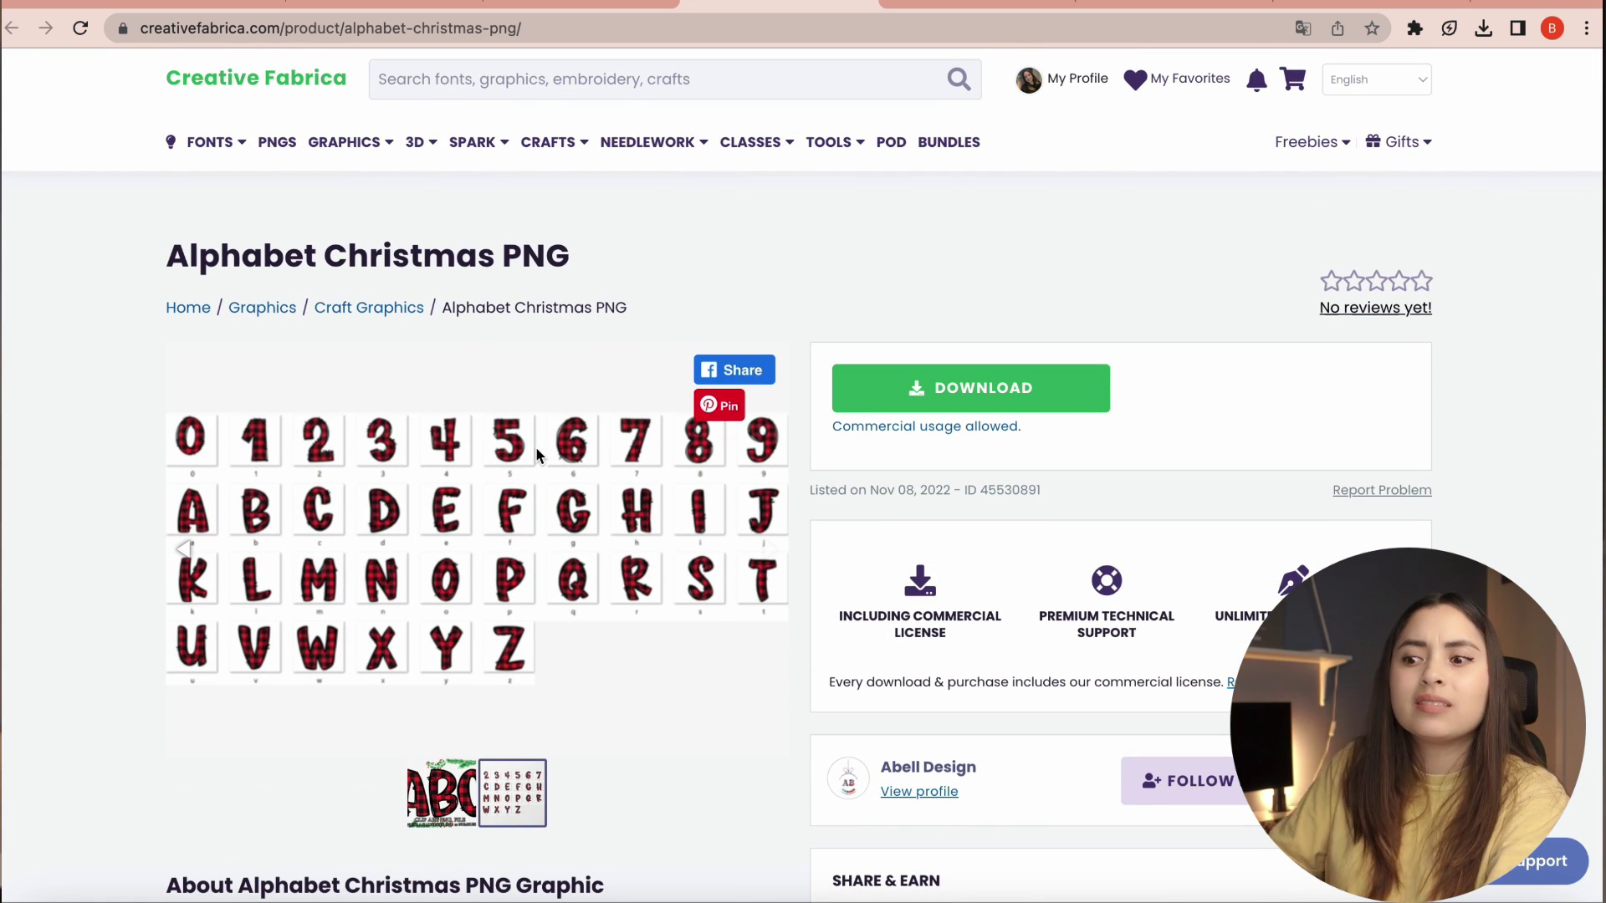
left_click(449, 788)
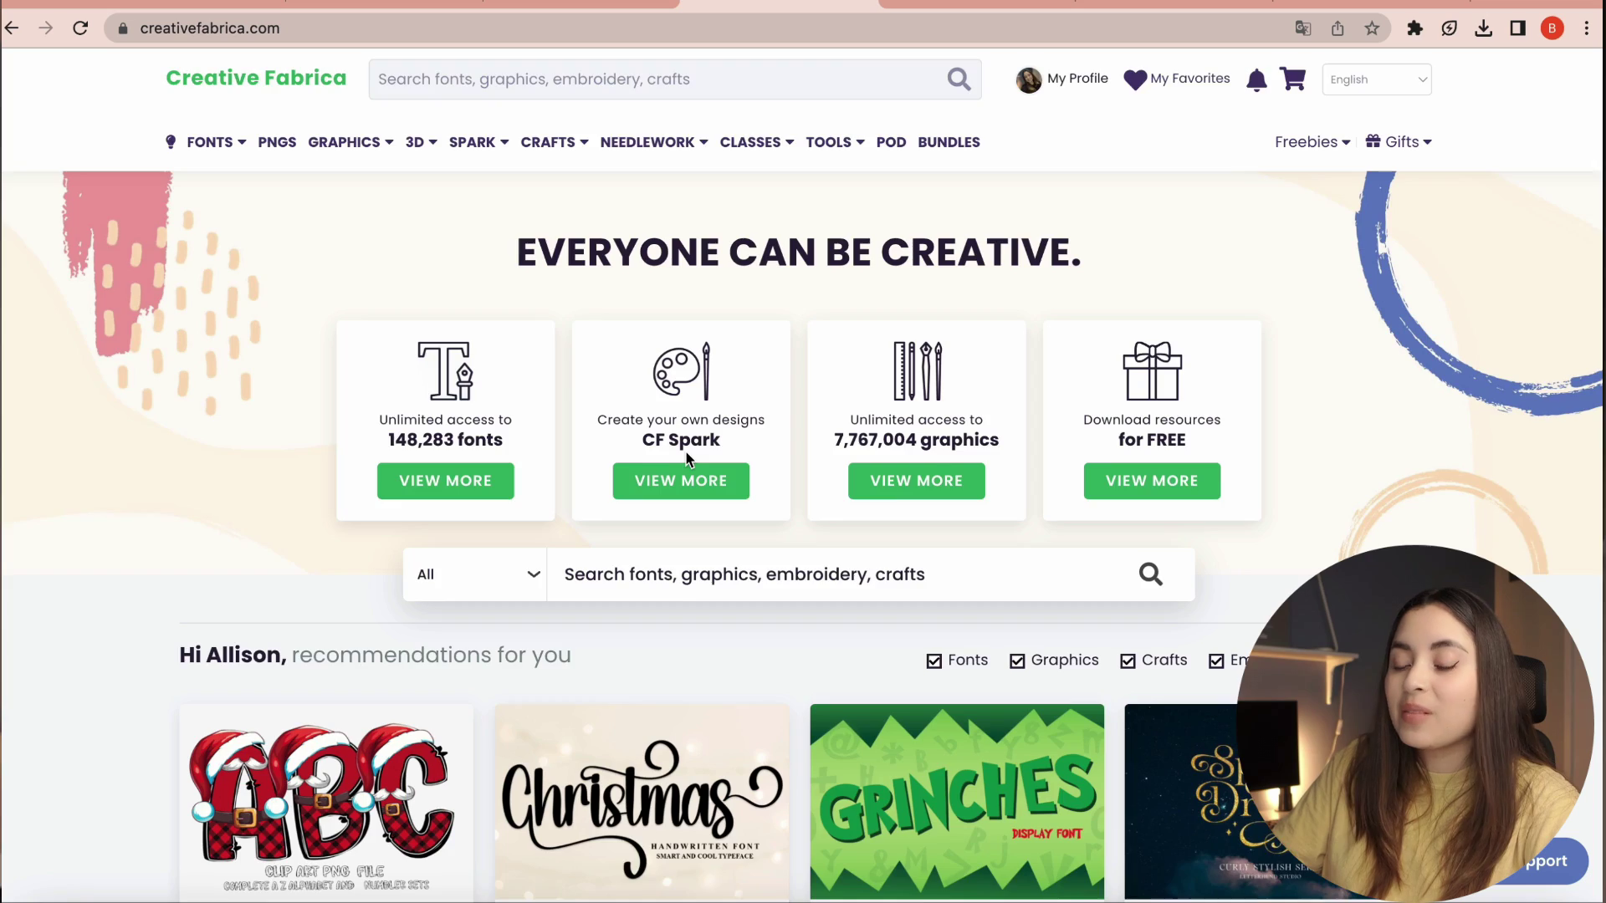
Open the graphics collection from the Creative Fabrica home page and browse the graphics popular this week.
scroll(685, 452, "down", 3)
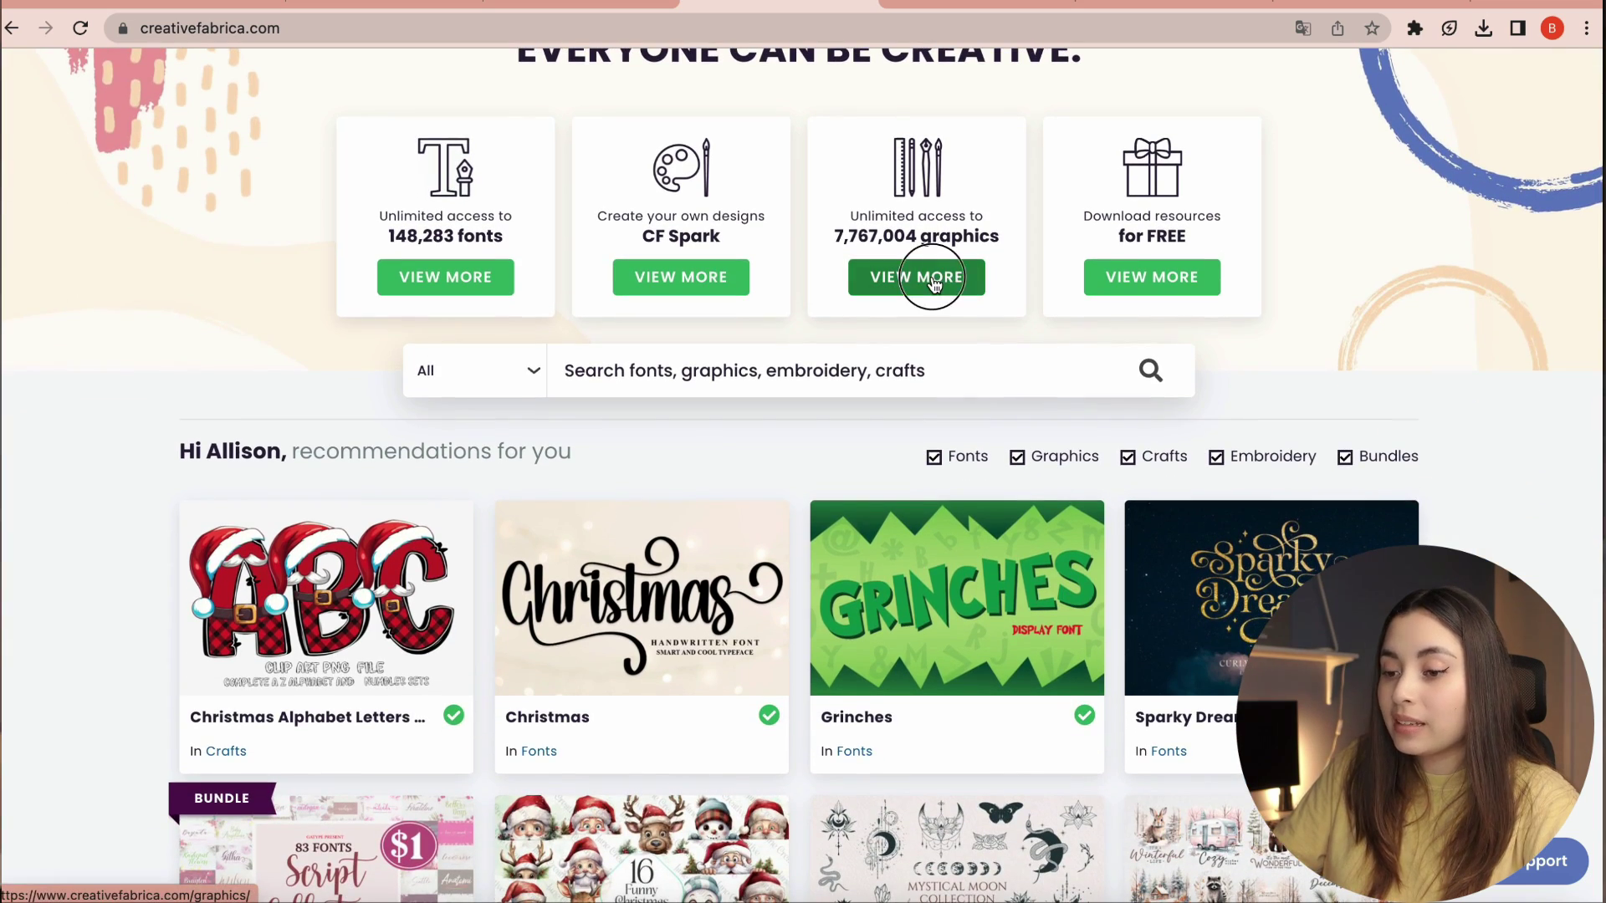
left_click(934, 281)
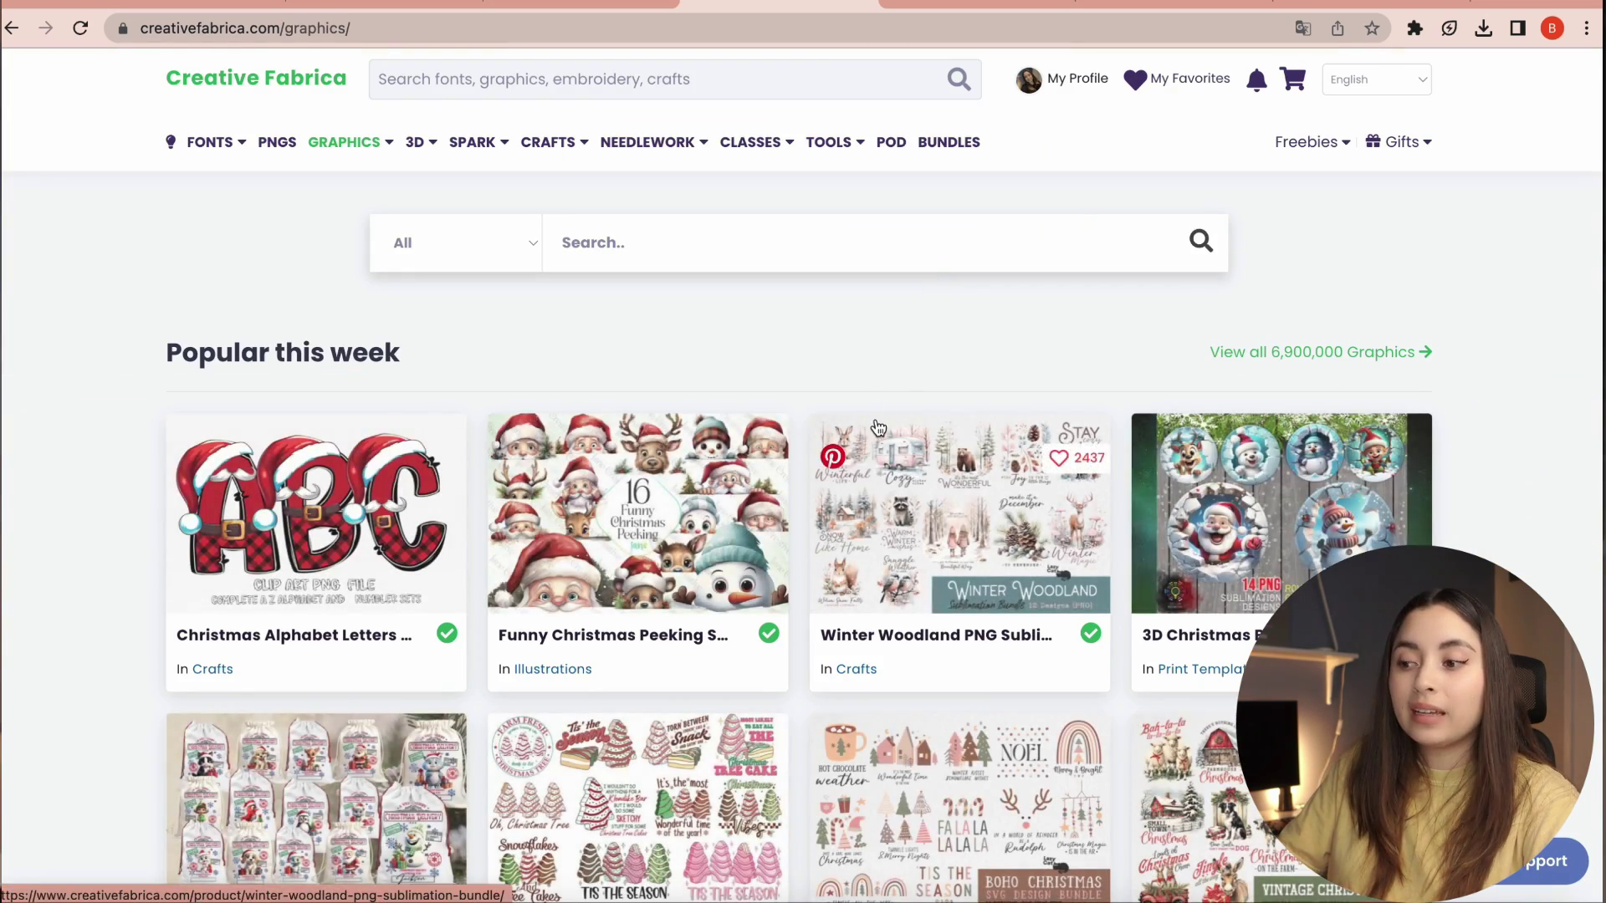
scroll(877, 428, "down", 4)
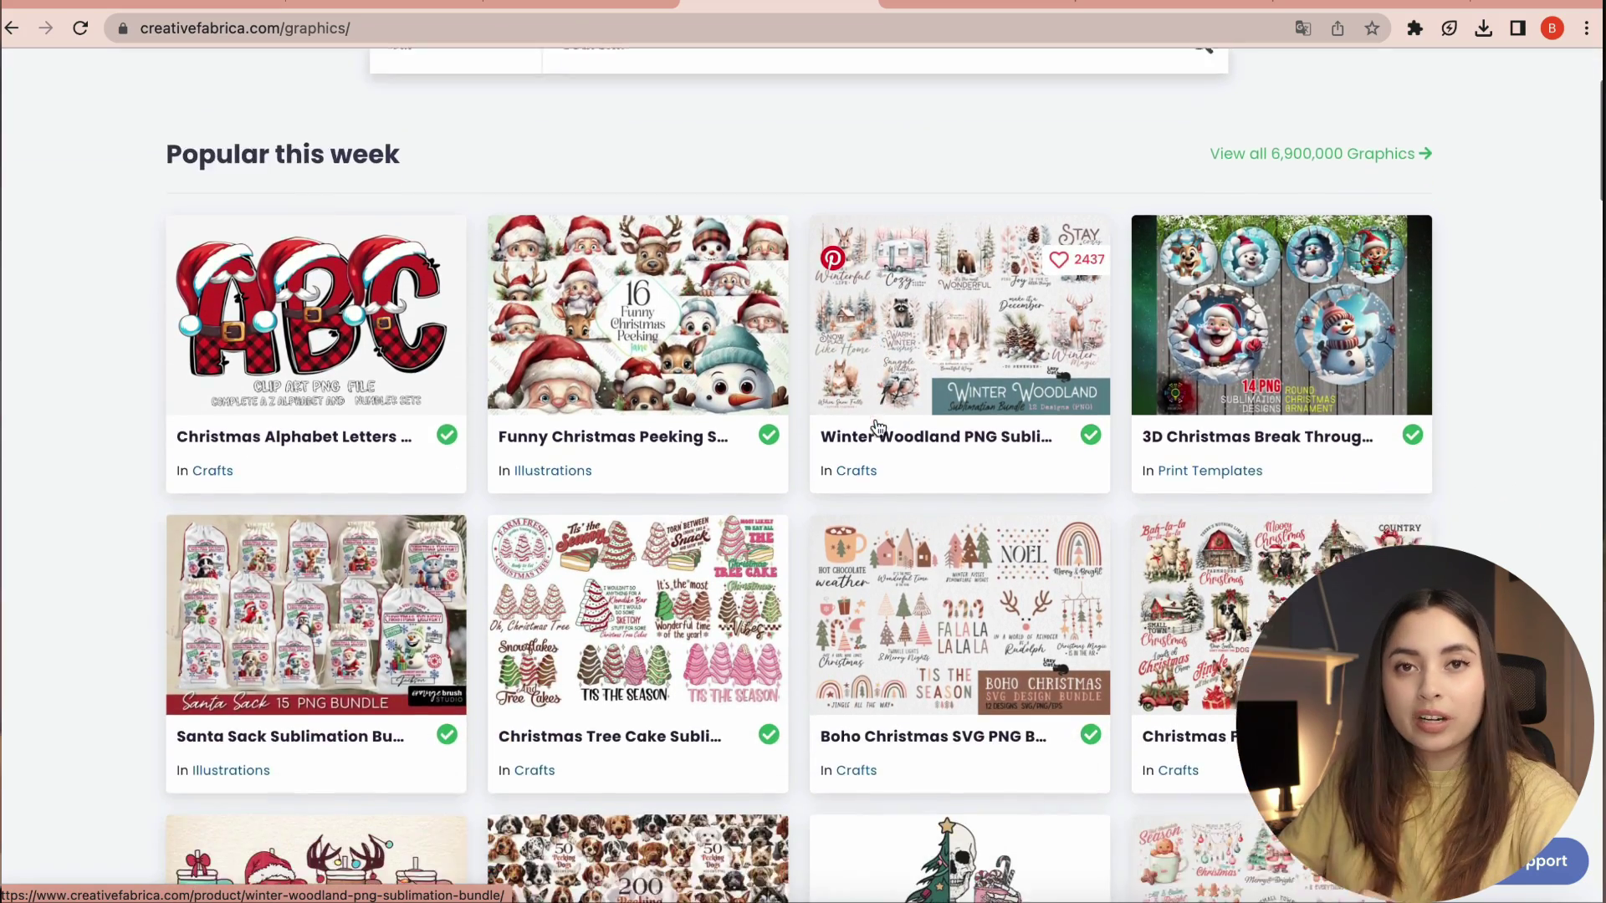
scroll(877, 428, "down", 5)
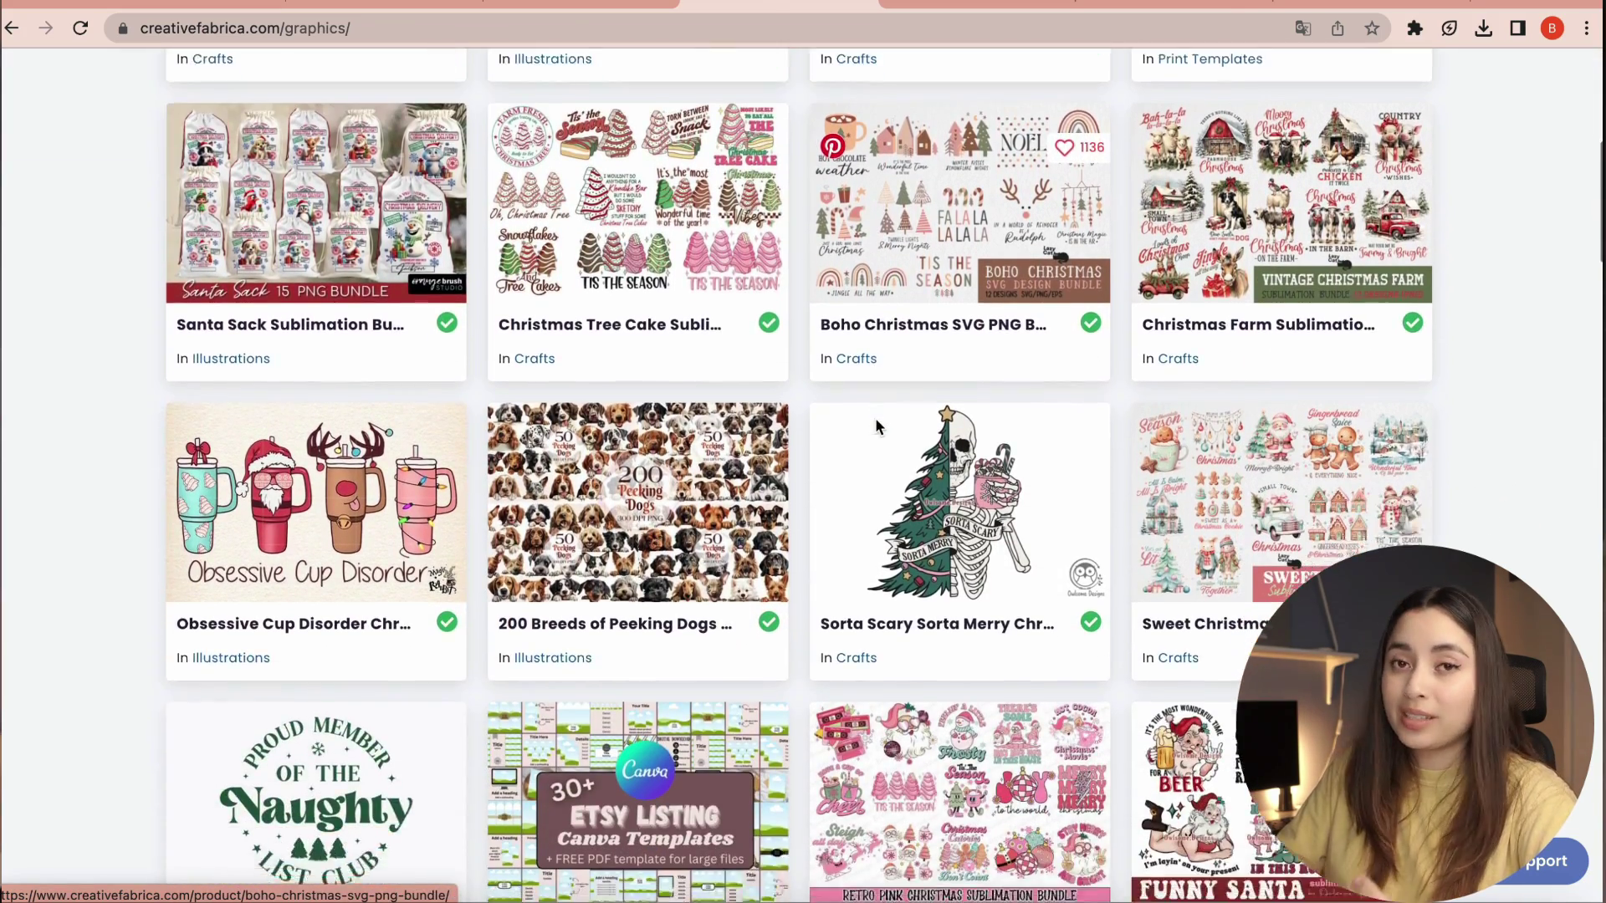